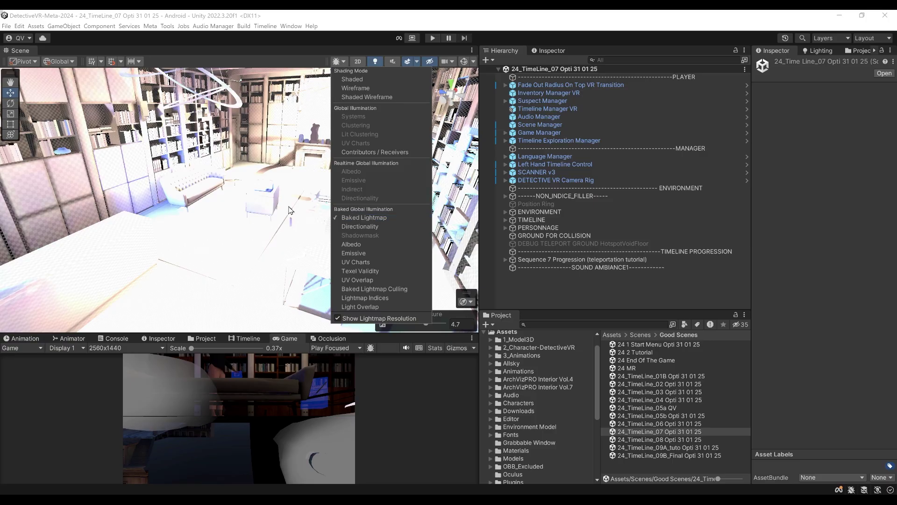
- Review the TIMELINE07 tracks and Audio Manager CSV entries, then open the 24 1 Start Menu scene
left_click(290, 211)
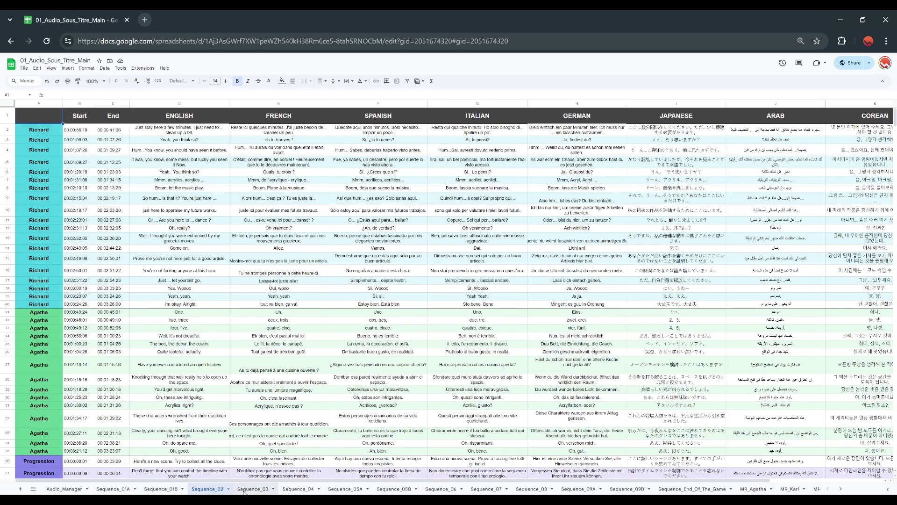
left_click(252, 489)
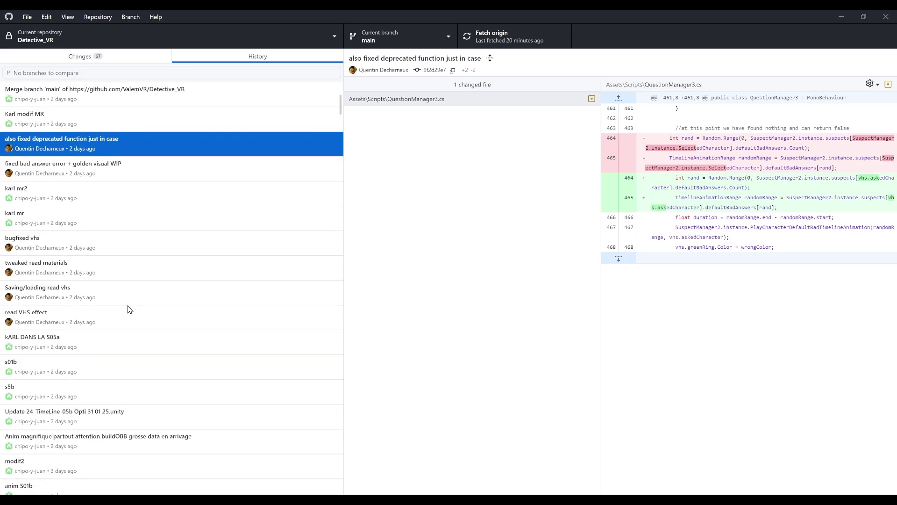
scroll(128, 308, "down", 3)
left_click(129, 302)
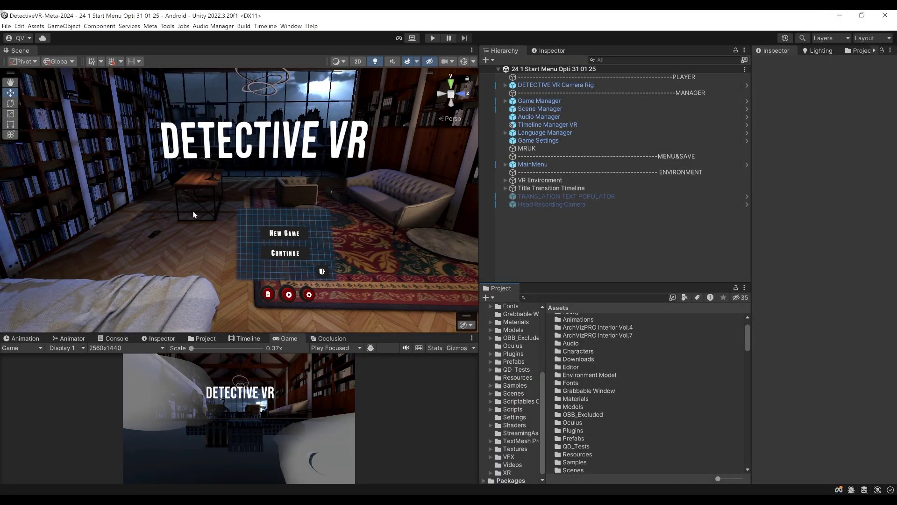
- Expand DETECTIVE VR Camera Rig to view OVRCameraRig's Recenter On Start (Wait Time 0.05) and widen the folder tree
right_click_drag(194, 215, 225, 213)
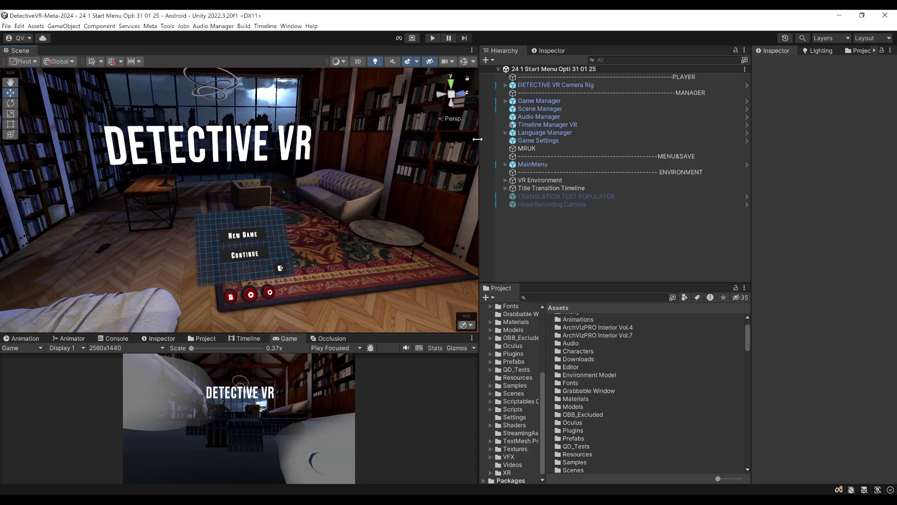
left_click(505, 85)
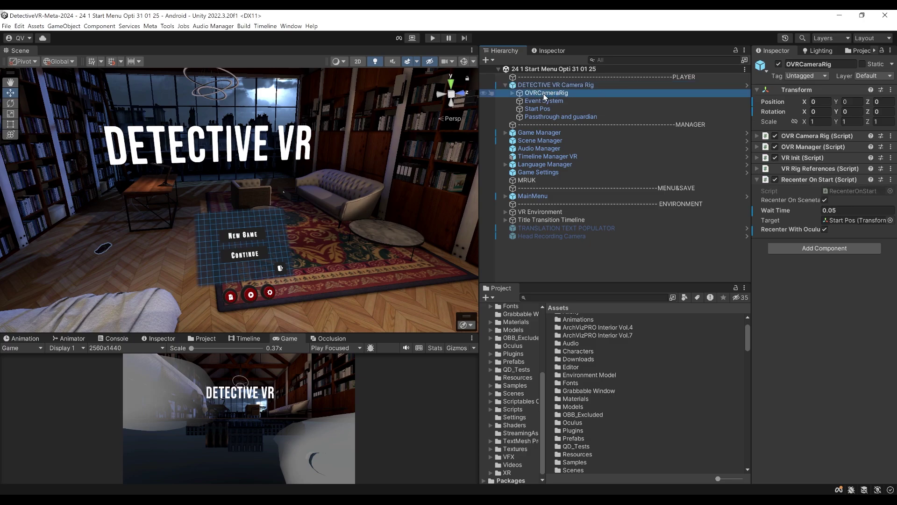
middle_click_drag(445, 337, 456, 337)
left_click_drag(546, 424, 601, 426)
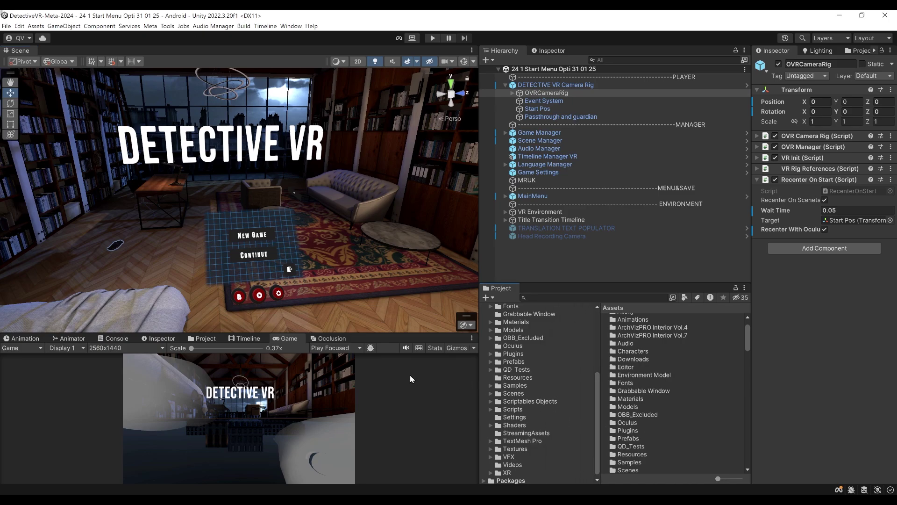
right_click_drag(402, 281, 360, 260)
- Raise the Hierarchy/Project splitter so the Project browser gets more height
scroll(361, 259, "down", 5)
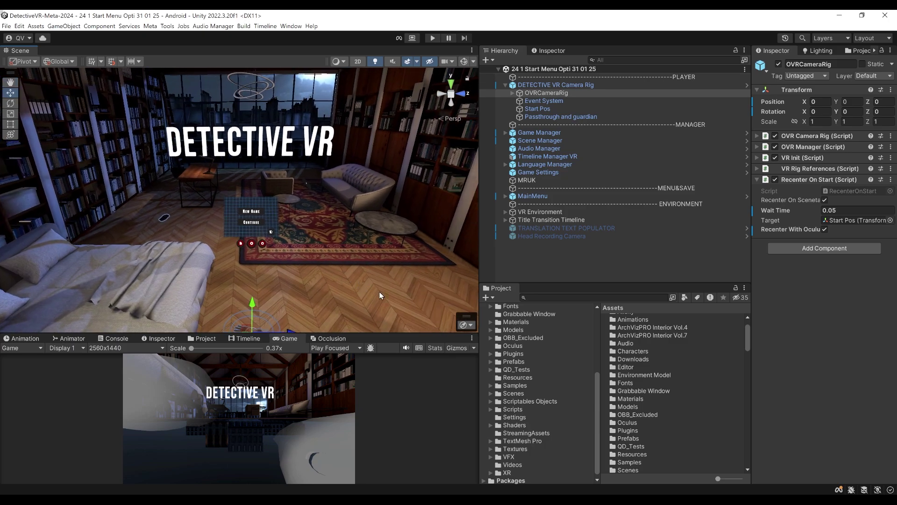
scroll(512, 372, "up", 4)
scroll(512, 372, "up", 1)
scroll(546, 371, "down", 4)
scroll(661, 367, "down", 8)
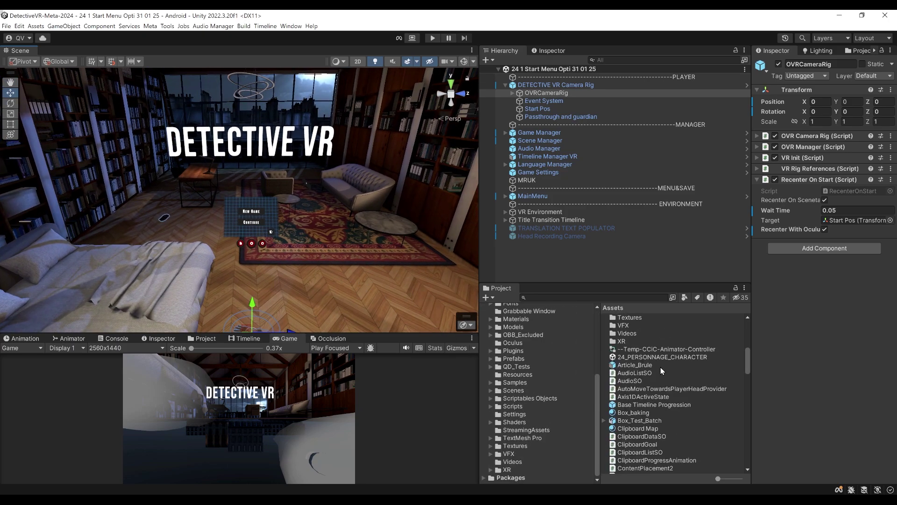
scroll(649, 333, "down", 2)
left_click_drag(635, 286, 637, 211)
- Scroll through the Assets folders from 1_Model3D onward and adjust the panel divider
scroll(679, 343, "down", 10)
scroll(664, 320, "down", 6)
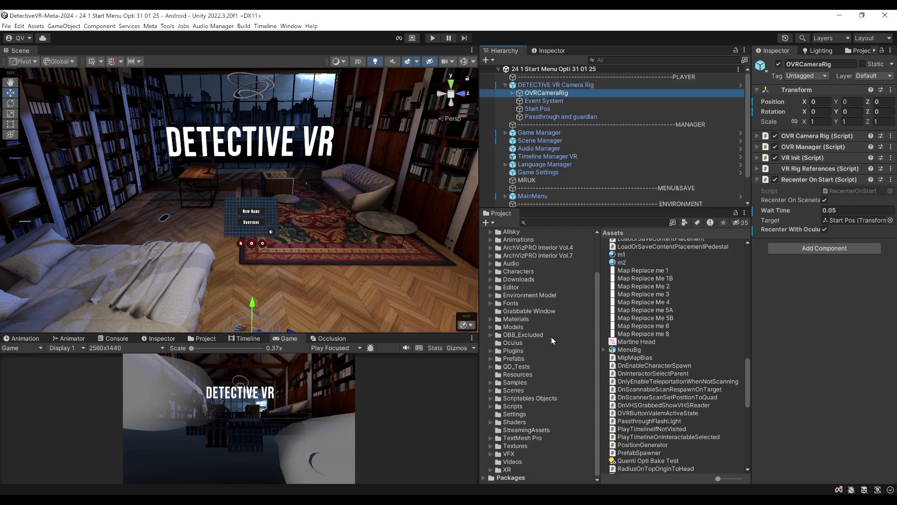
scroll(664, 395, "up", 12)
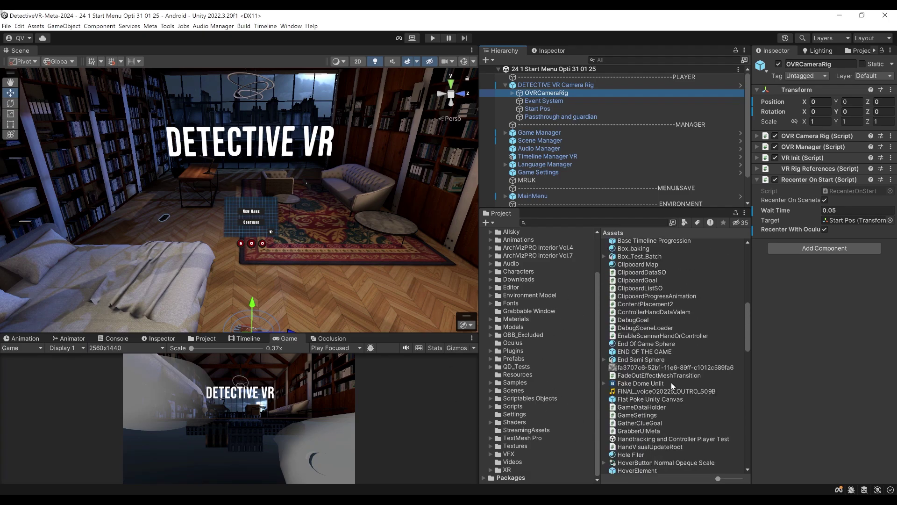
scroll(671, 383, "up", 15)
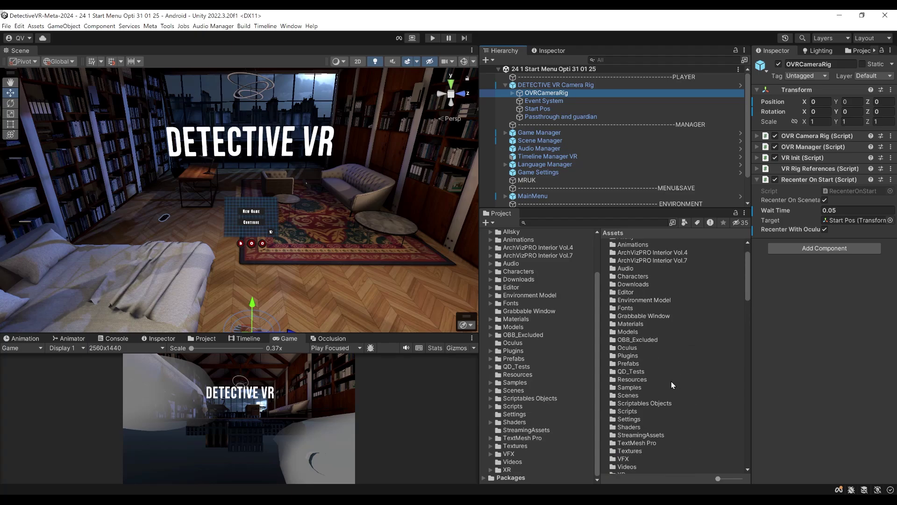
scroll(672, 383, "up", 1)
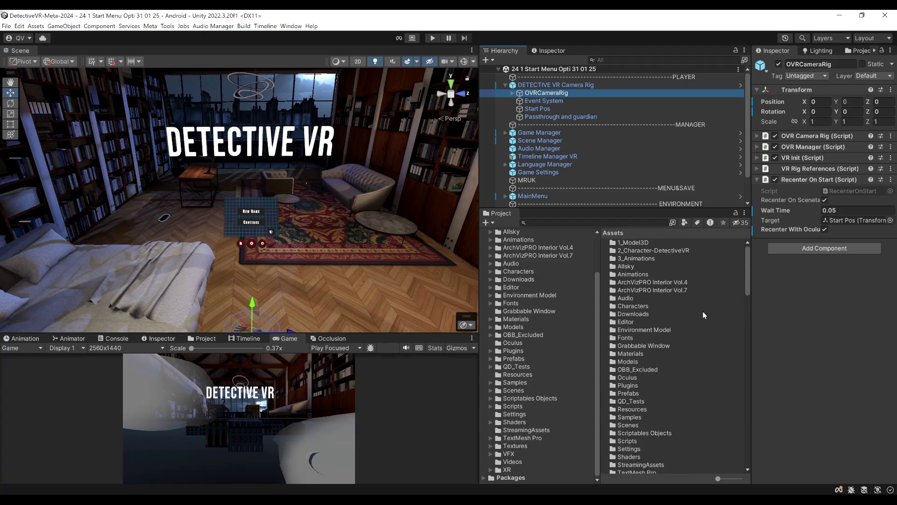
scroll(665, 343, "down", 1)
scroll(670, 336, "down", 2)
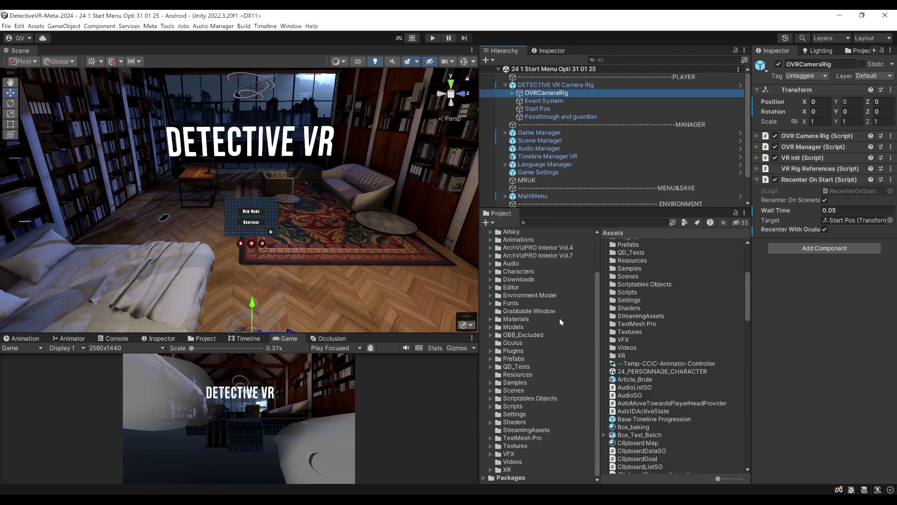
left_click_drag(749, 308, 750, 274)
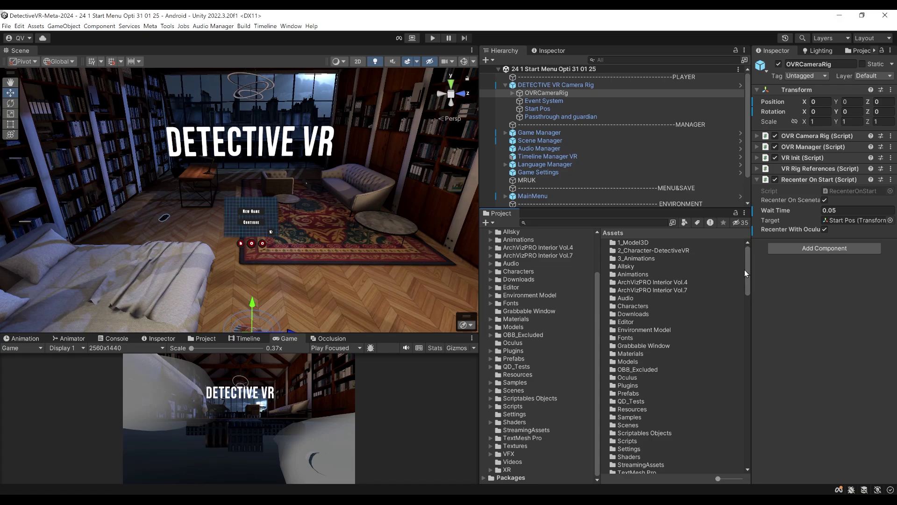
left_click_drag(748, 270, 753, 298)
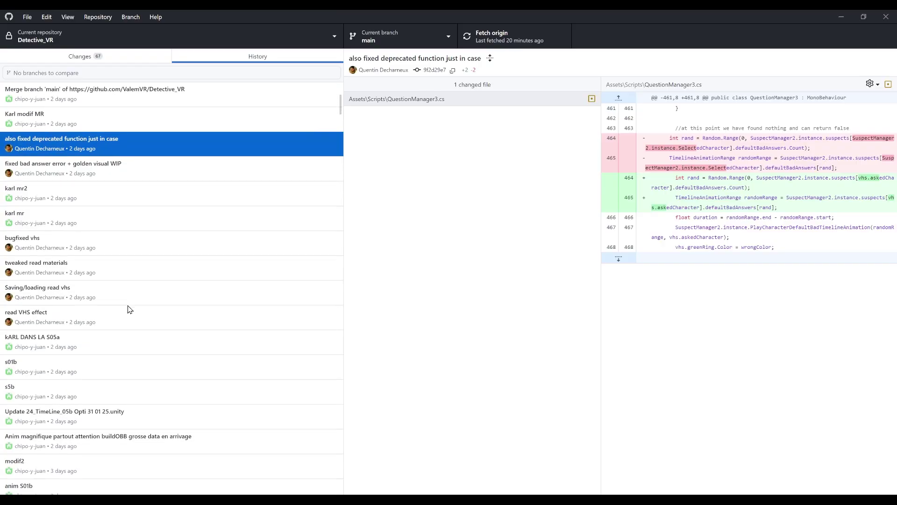
- Select the s5b commit, then the Adding Audio and Tuto for Time Control commit with 244 changed files
scroll(128, 308, "down", 5)
left_click(129, 301)
scroll(131, 309, "down", 15)
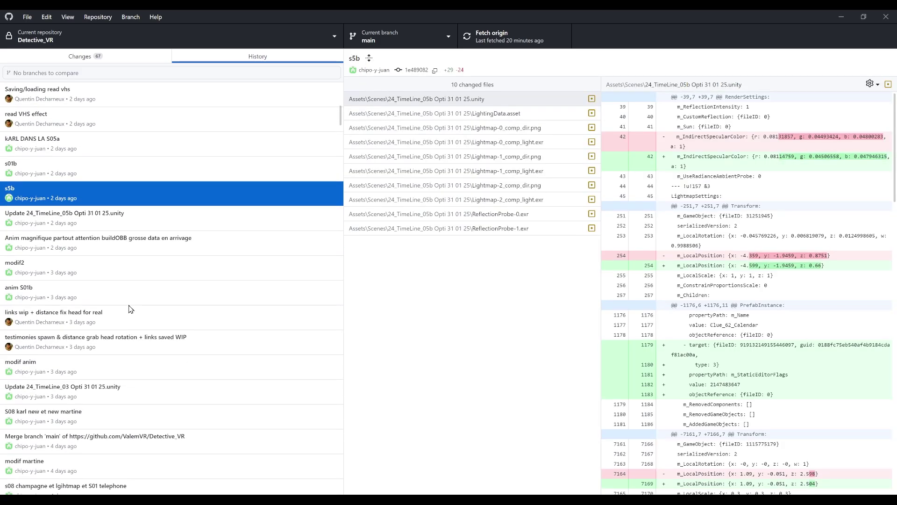
left_click(130, 302)
scroll(130, 309, "down", 12)
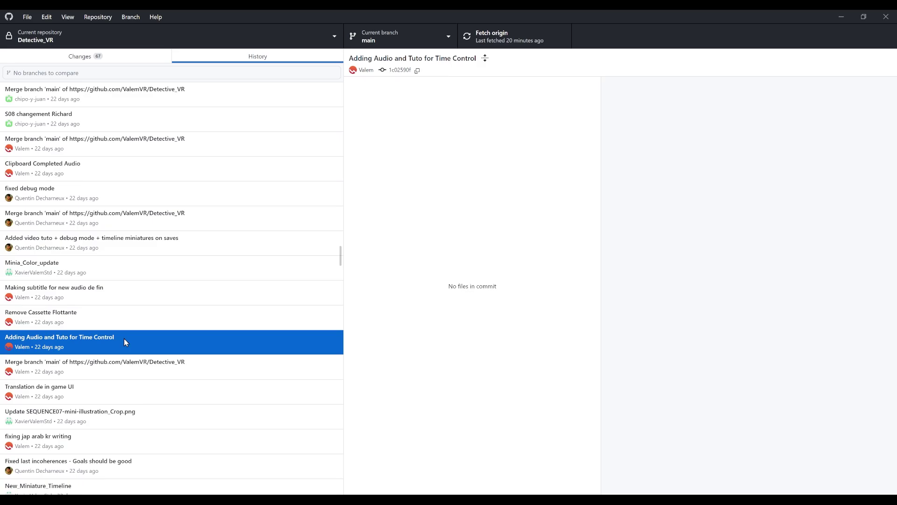
scroll(125, 342, "down", 15)
scroll(125, 340, "down", 10)
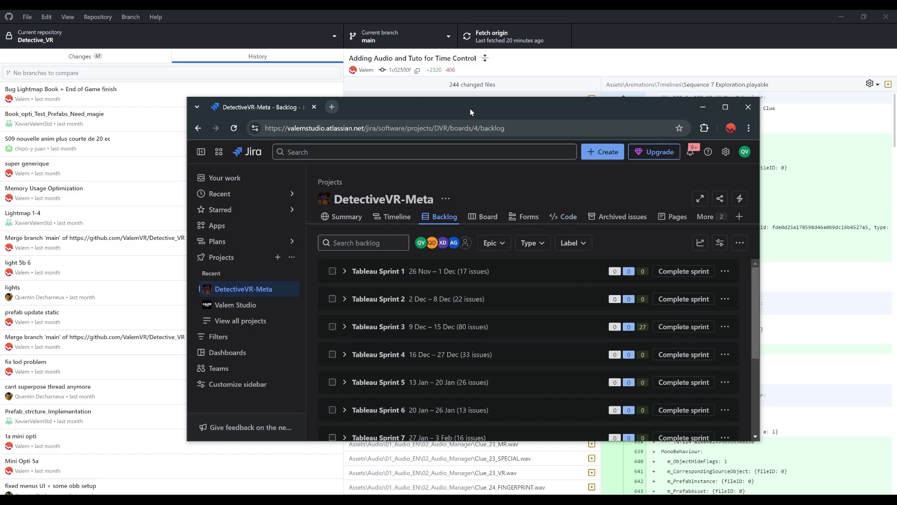
- Maximize the Jira backlog and expand Tableau Sprint 6 and Tableau Sprint 8 to list their issues
double_click(470, 108)
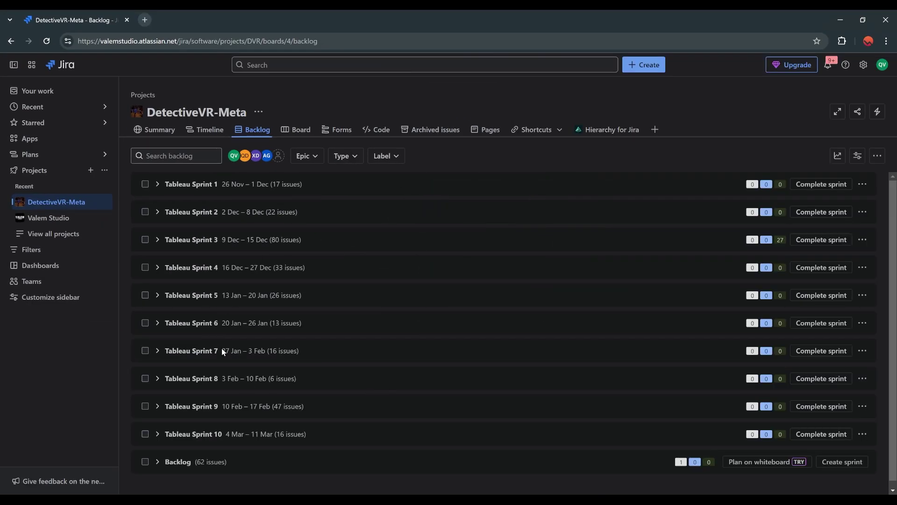
left_click(207, 323)
scroll(208, 325, "down", 5)
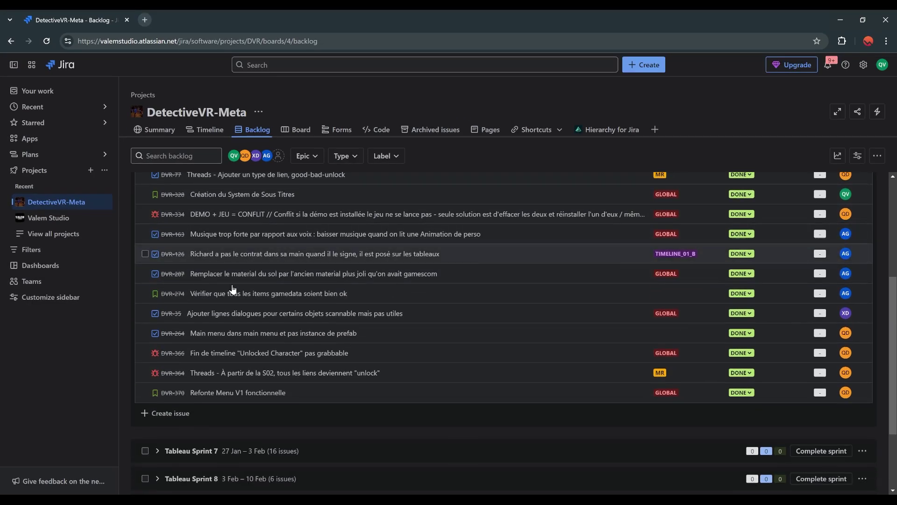
scroll(233, 289, "up", 1)
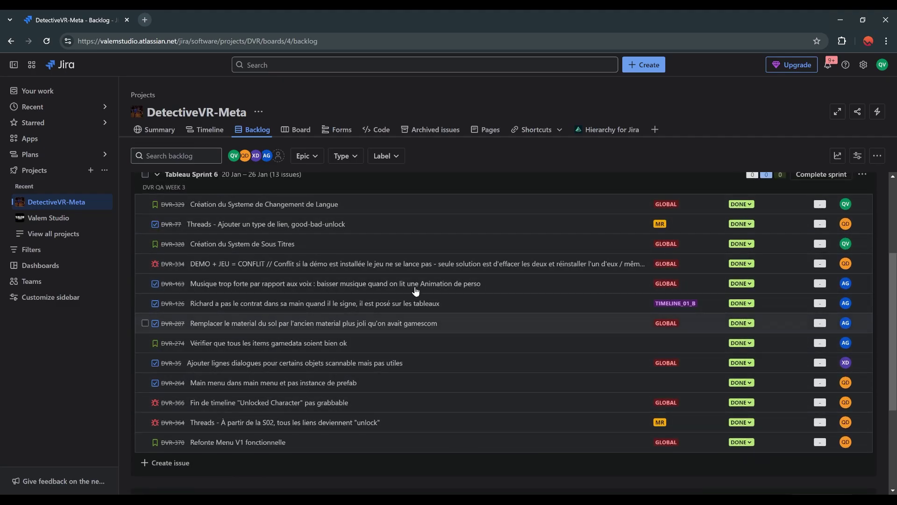
scroll(267, 230, "down", 10)
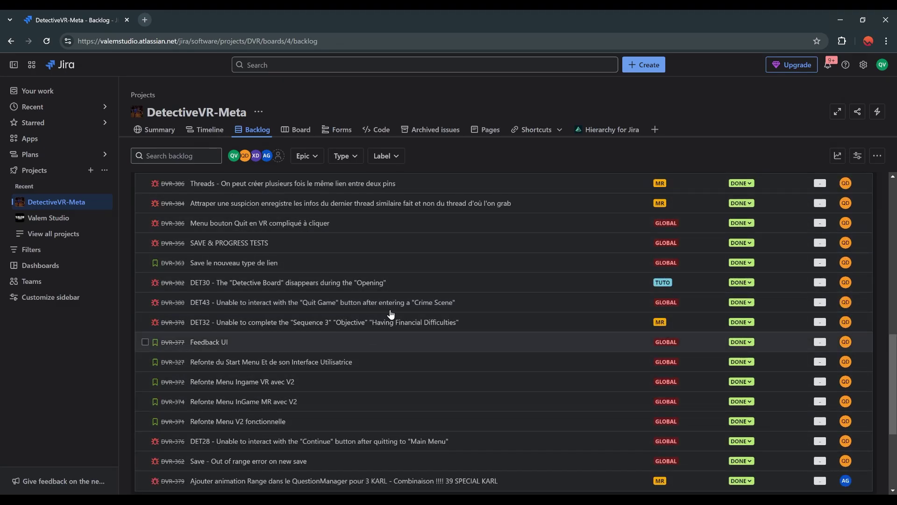
scroll(365, 262, "down", 3)
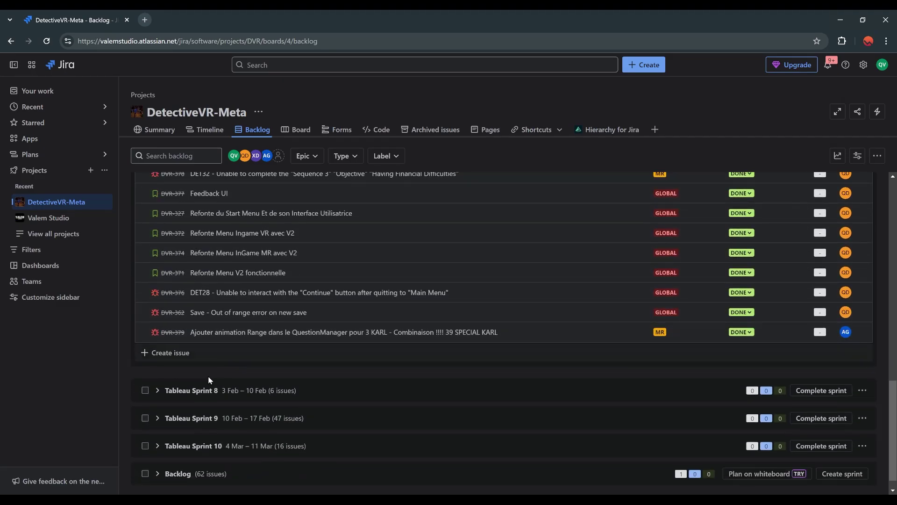
left_click(198, 390)
scroll(348, 355, "down", 3)
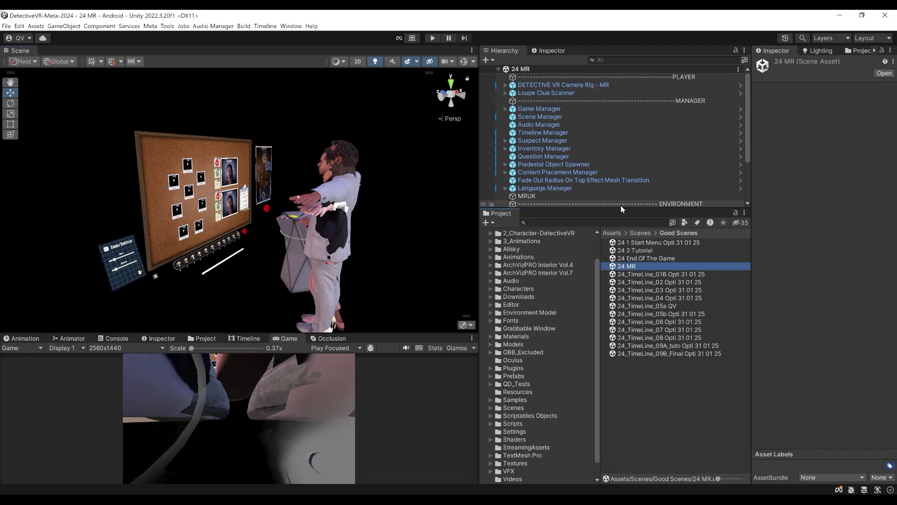
- Inspect the Scene, Audio, Timeline and Language Manager objects in the 24 MR scene's Hierarchy
left_click_drag(621, 205, 622, 340)
left_click(538, 117)
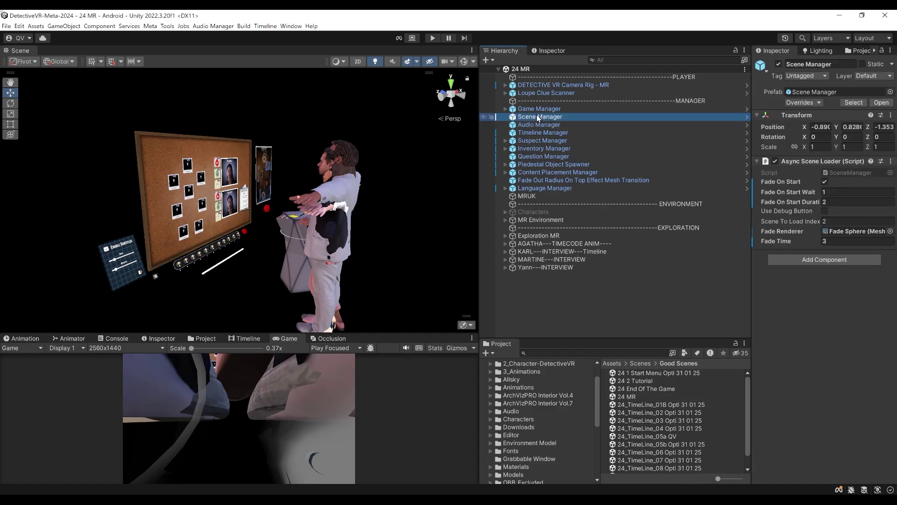
left_click(610, 127)
left_click(654, 134)
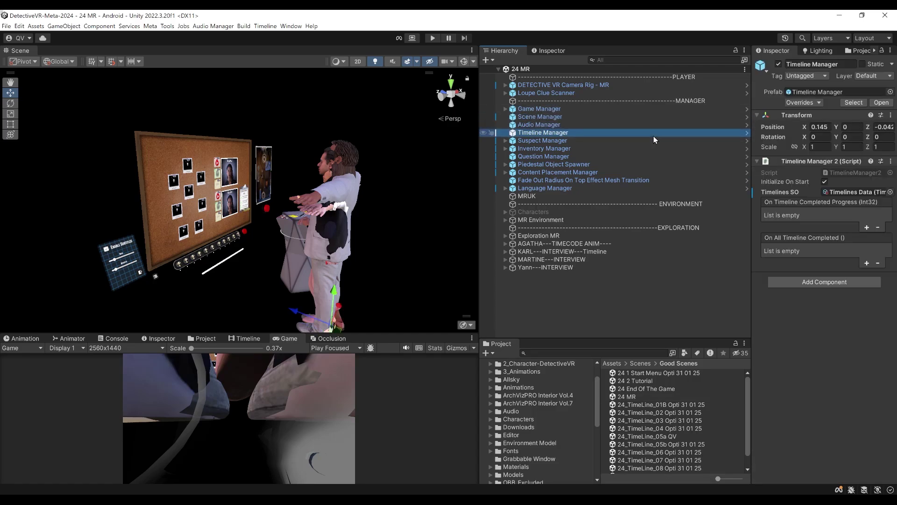
key("Down")
key("Down")
key("Down")
key("Down")
key("Down")
key("Down")
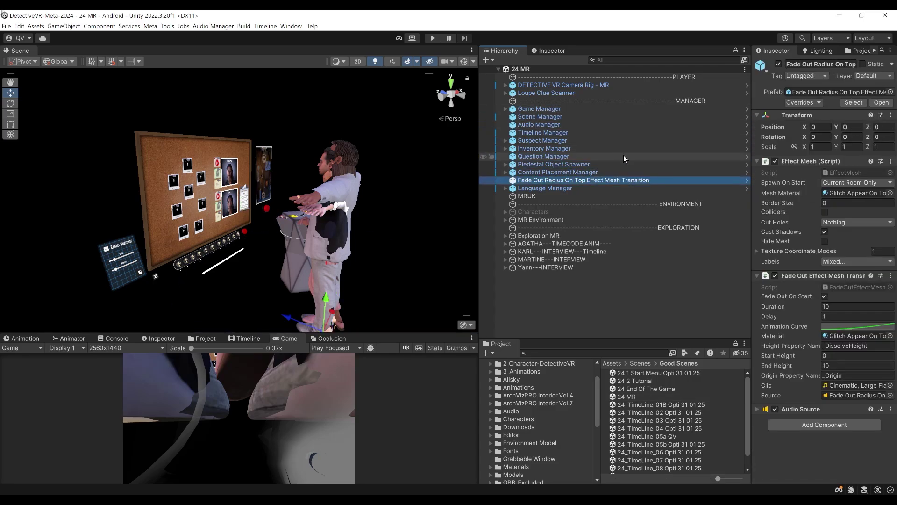
key("Down")
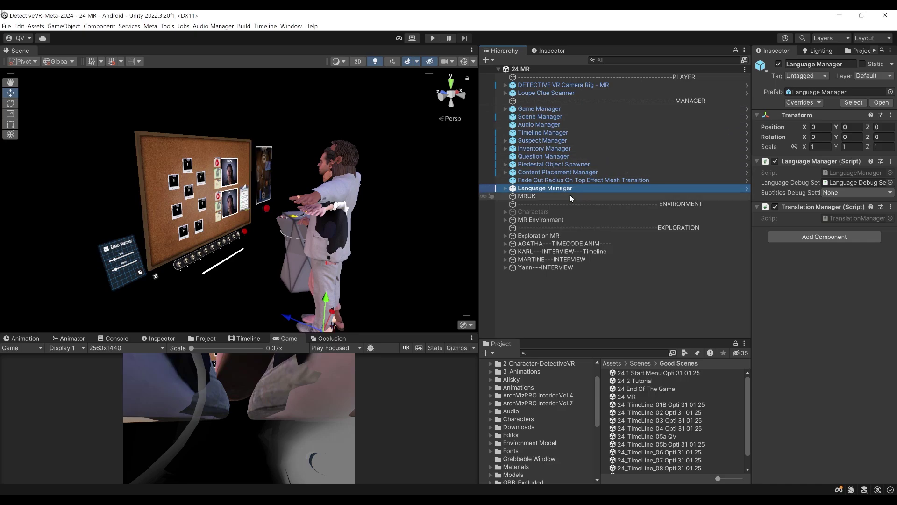
left_click(548, 296)
right_click_drag(413, 265, 387, 269)
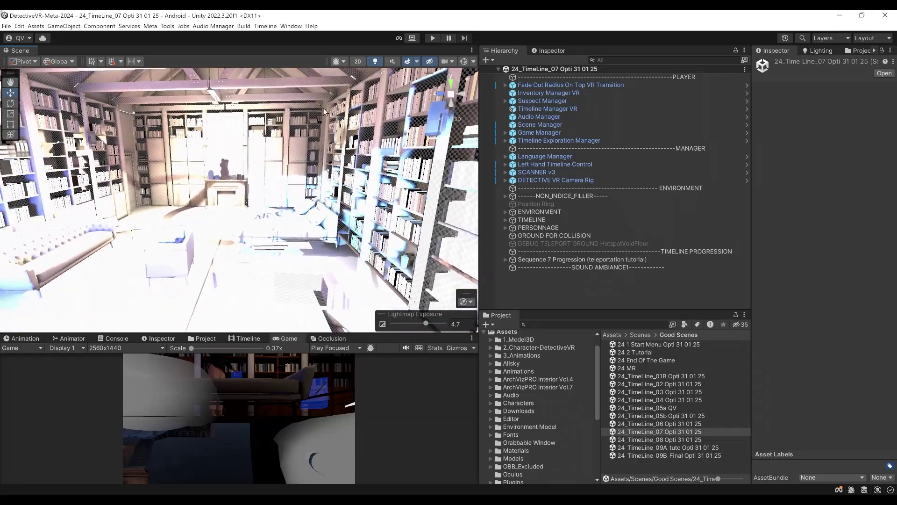
- Switch the Scene view draw mode back to Shaded
left_click(343, 61)
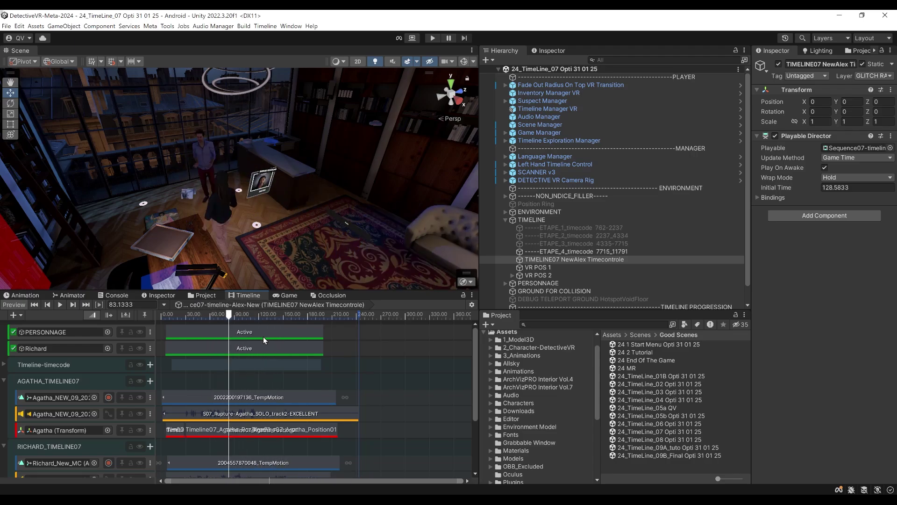
- Open the 24 2 Tutorial scene and scrub the intro timeline back to about 83 seconds
left_click(637, 352)
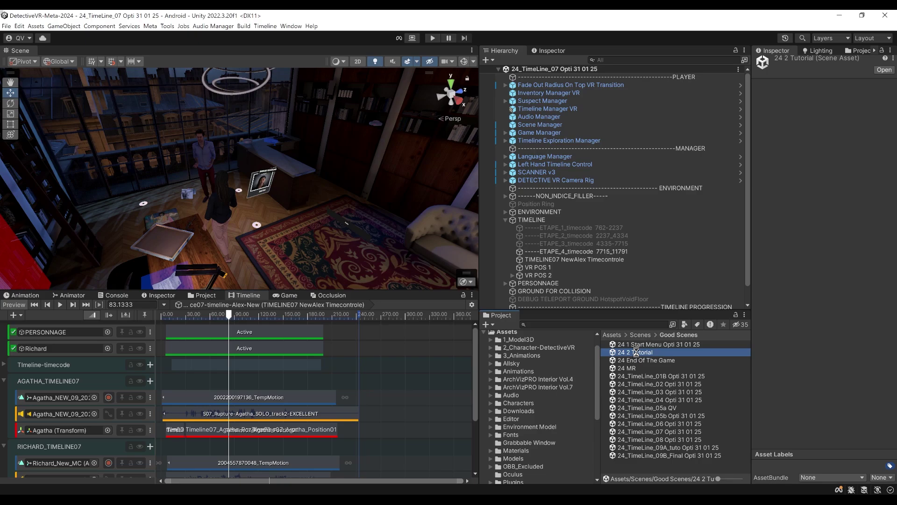
double_click(637, 353)
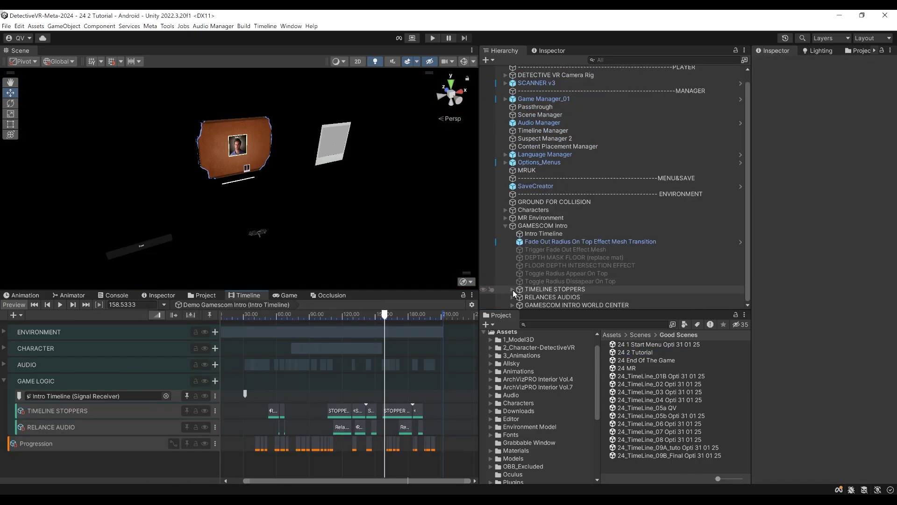
left_click_drag(387, 318, 326, 327)
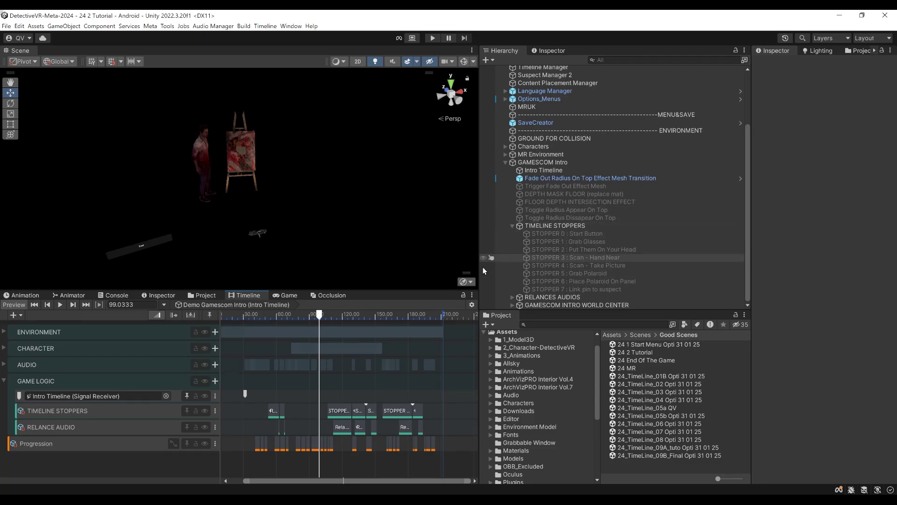
scroll(333, 414, "down", 5)
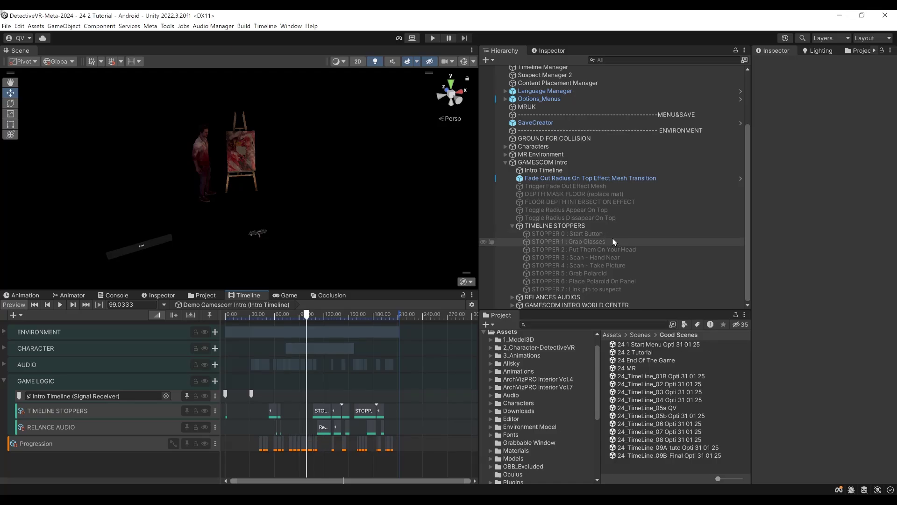
- Inspect stoppers 0–2 and the Intro Timeline, scrubbing to preview the corkboard fade
left_click(603, 235)
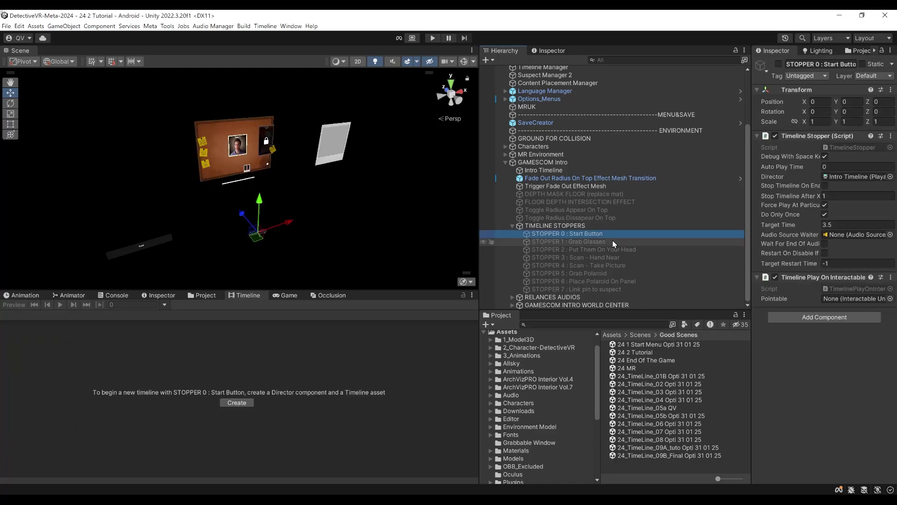
left_click(603, 242)
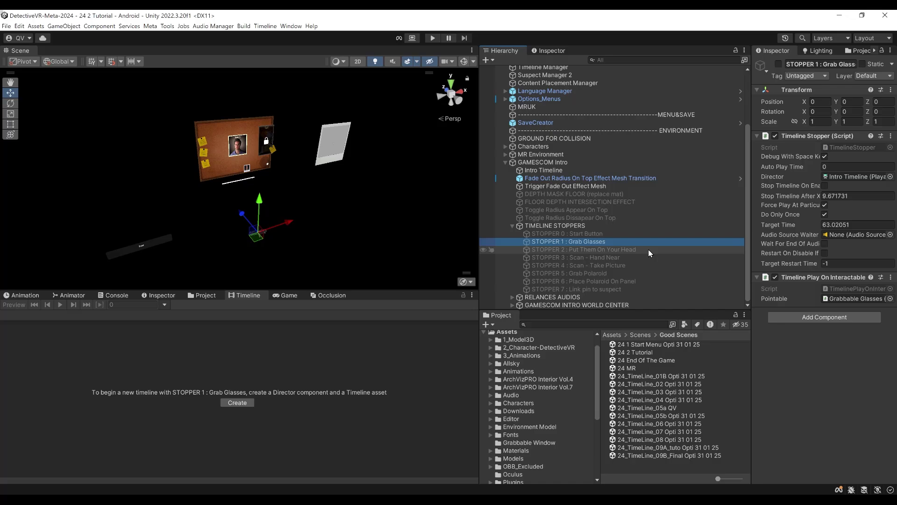
left_click(651, 251)
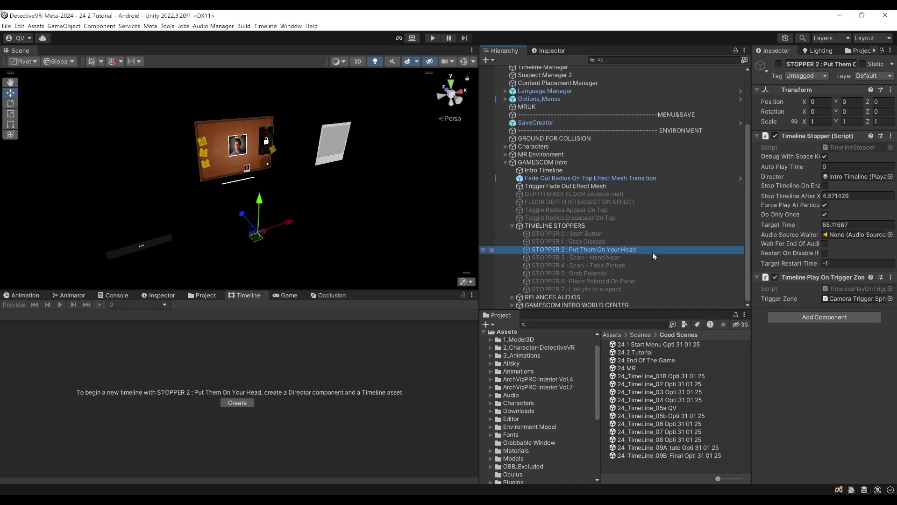
left_click(621, 170)
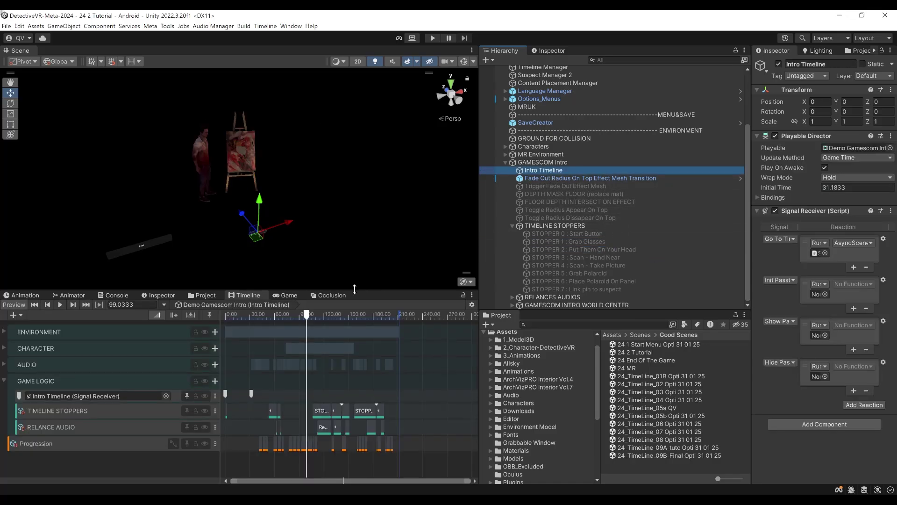
left_click_drag(306, 315, 357, 343)
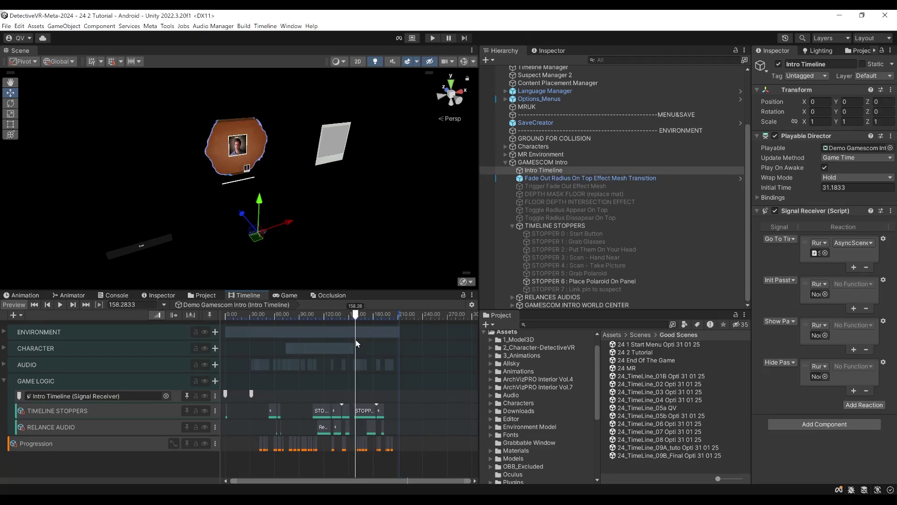
right_click_drag(178, 142, 362, 163, "alt")
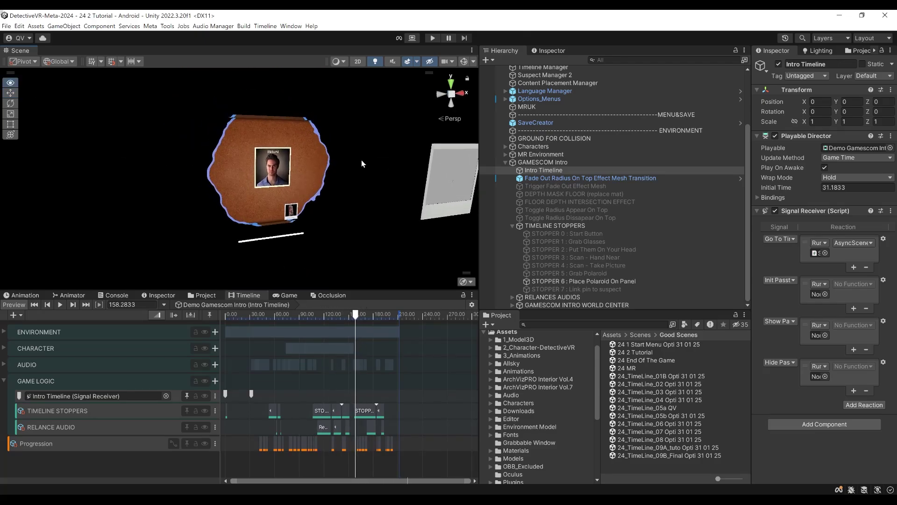
left_click_drag(357, 330, 357, 319)
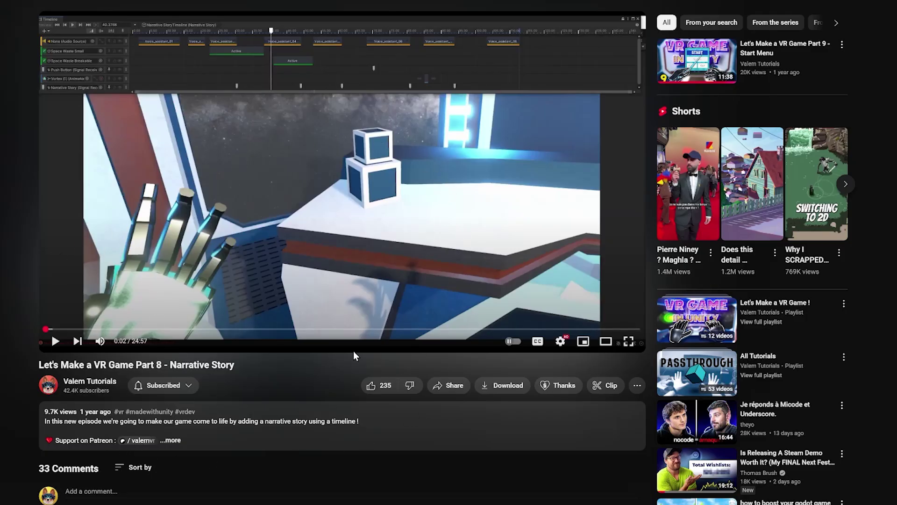
- Select the title text 'Let's Make a VR Game Part 8 - Narrative Story'
triple_click(202, 365)
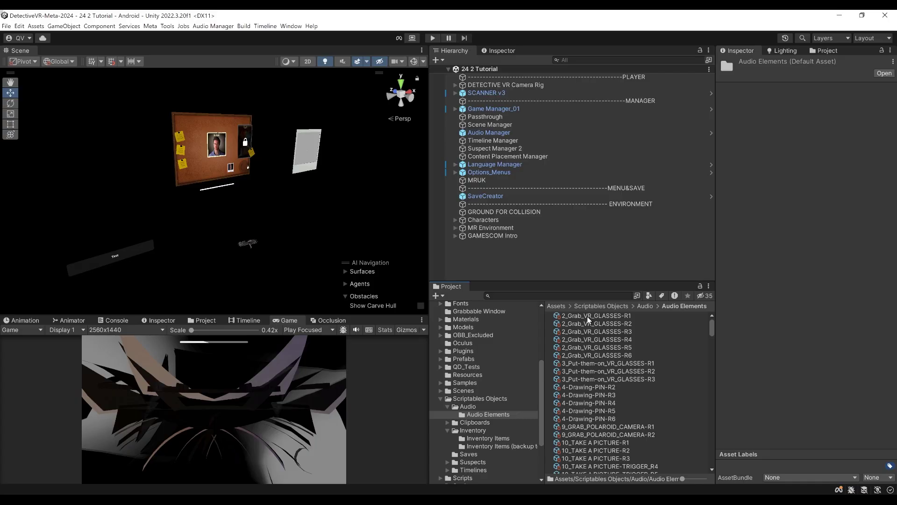
- Inspect audio element assets such as 2_Grab_VR_GLASSES-R1 and Clue_34_SPECIAL
mouse_move(710, 355)
left_mouse_down()
mouse_move(709, 406)
mouse_move(711, 329)
left_mouse_up()
left_click(587, 314)
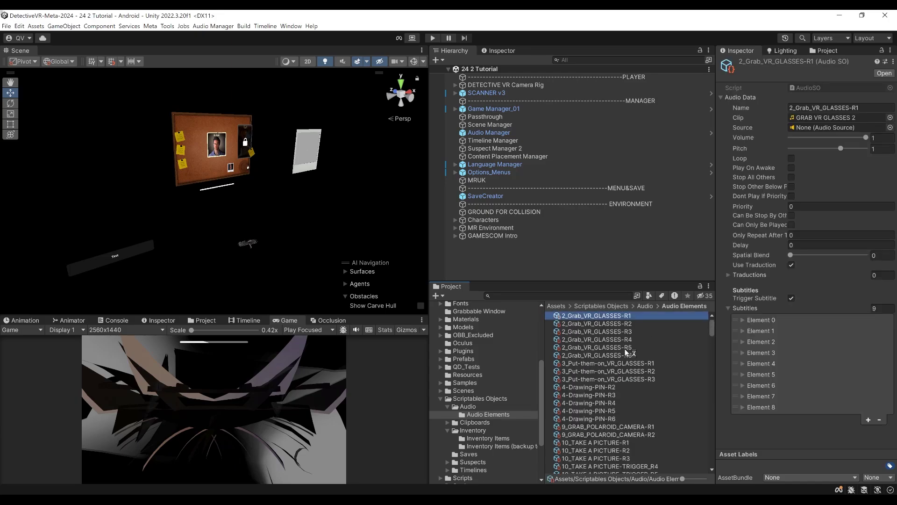
scroll(603, 397, "down", 1)
scroll(599, 411, "down", 10)
left_click(592, 424)
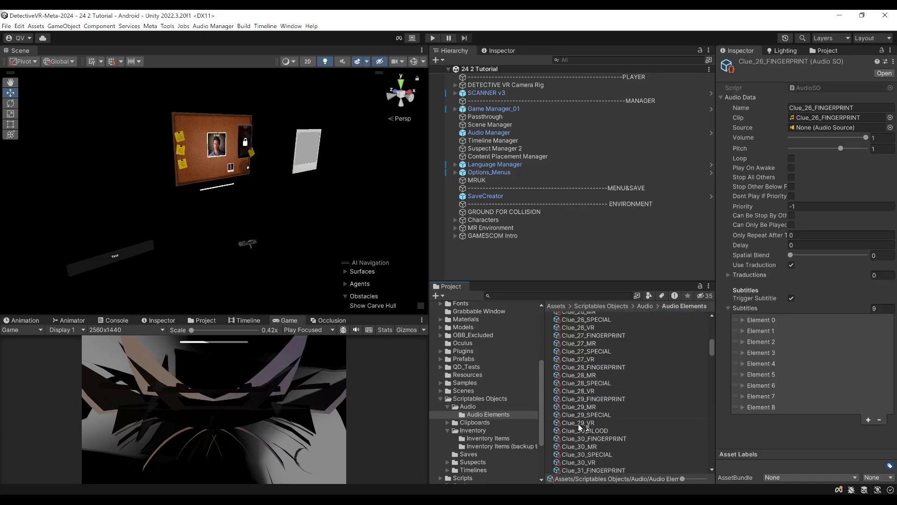
scroll(592, 426, "down", 1)
left_click(592, 424)
- Inspect inventory item assets including 59 Tere relance bank and 72 Couteau (sans sang)
left_click(488, 438)
left_click(584, 334)
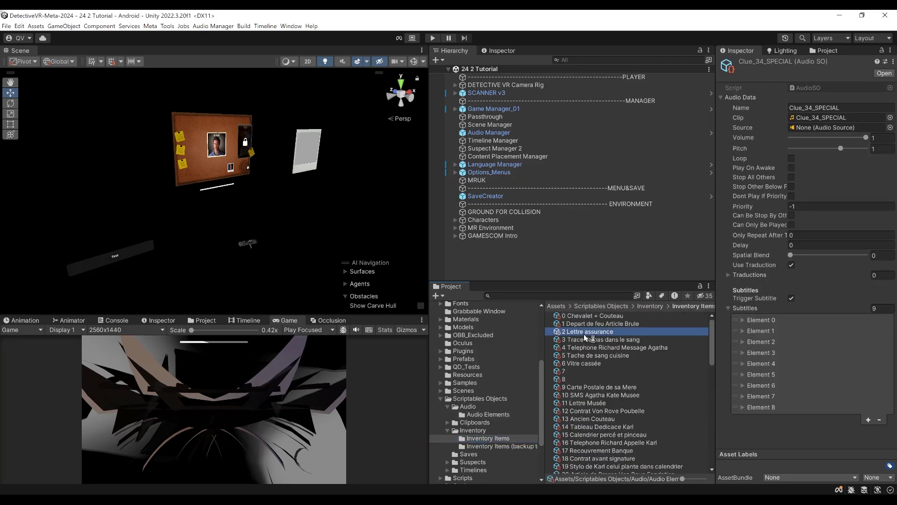
scroll(607, 394, "down", 5)
scroll(607, 394, "down", 5)
left_click(599, 397)
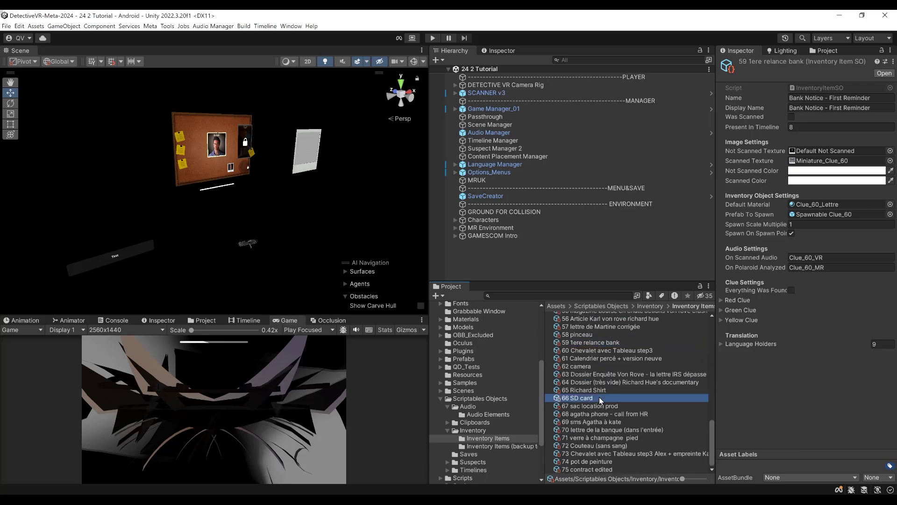
left_click(580, 445)
scroll(484, 403, "down", 3)
- Open the Suspects folder and step through the suspect assets starting with Agatha
left_click(473, 402)
double_click(576, 317)
left_click(583, 317)
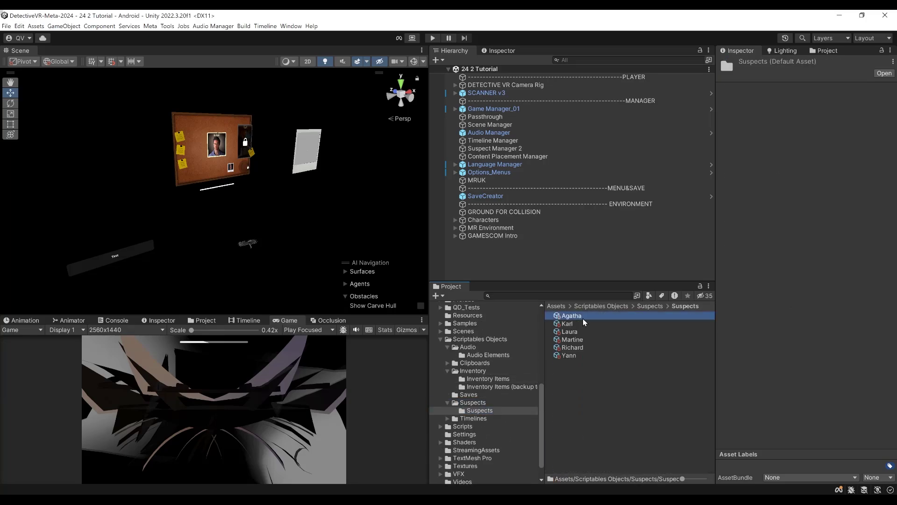
key("Down")
key("Down")
key("Down")
key("Down")
key("Down")
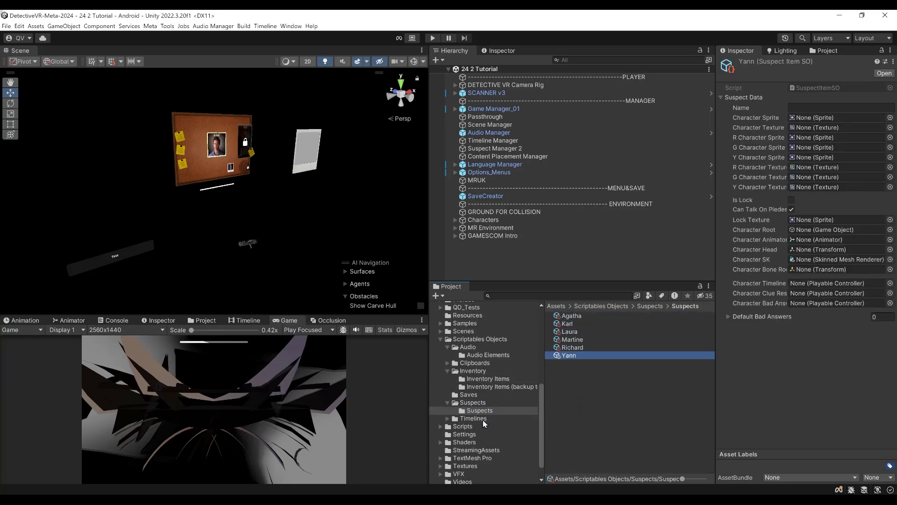
- Multi-select inventory items 24 through 48 together using items 29, 38, 48 and 24
left_click(483, 419)
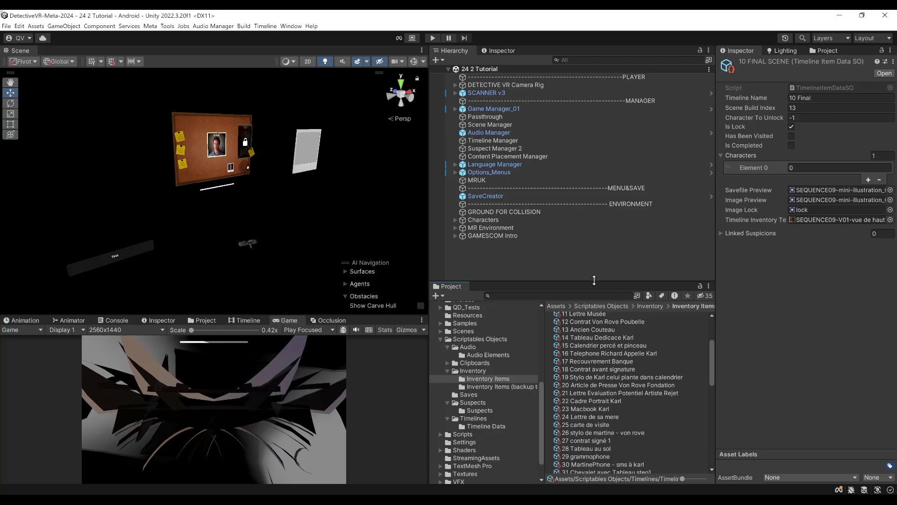
left_click_drag(594, 280, 594, 194)
scroll(622, 349, "down", 4)
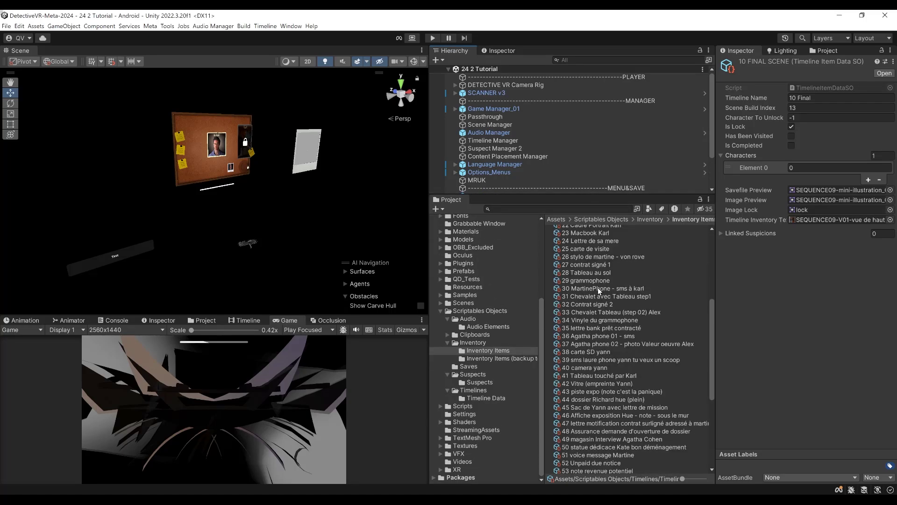
left_click(597, 281)
left_click(588, 353, "shift")
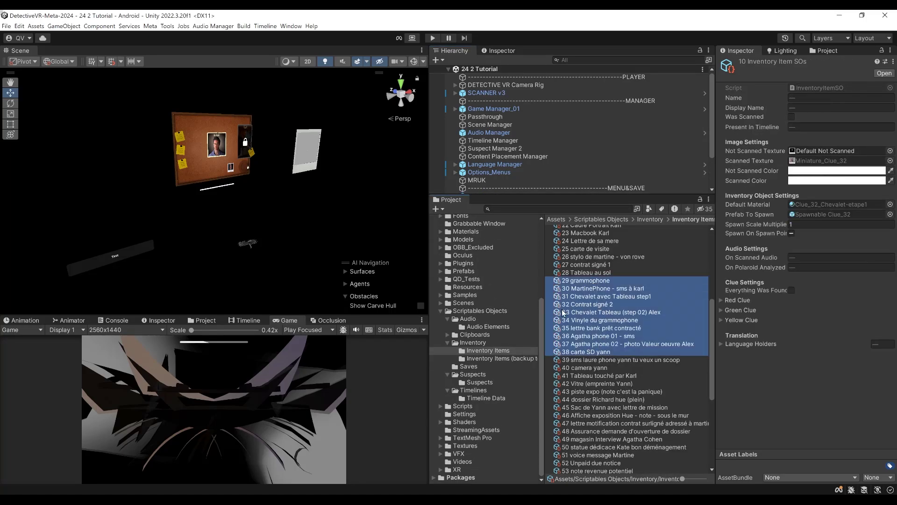
left_click(598, 432, "shift")
left_click(589, 241, "shift")
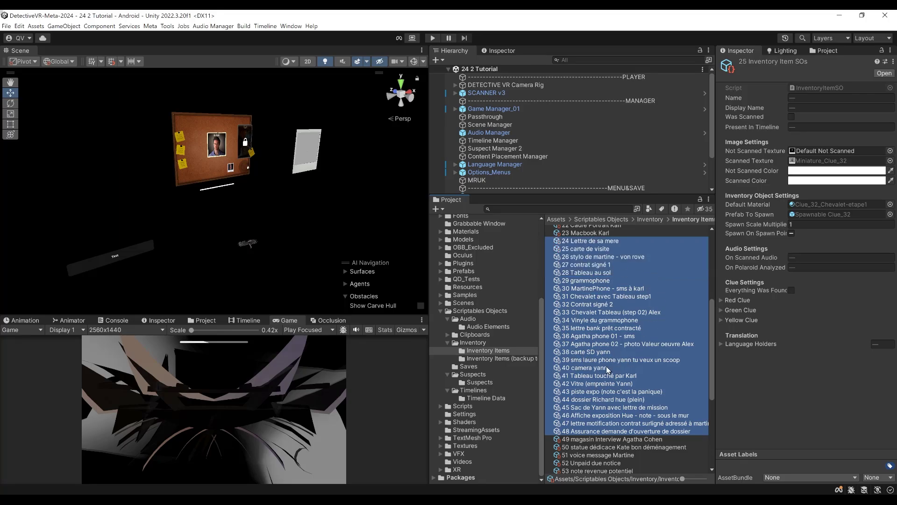
scroll(629, 374, "down", 6)
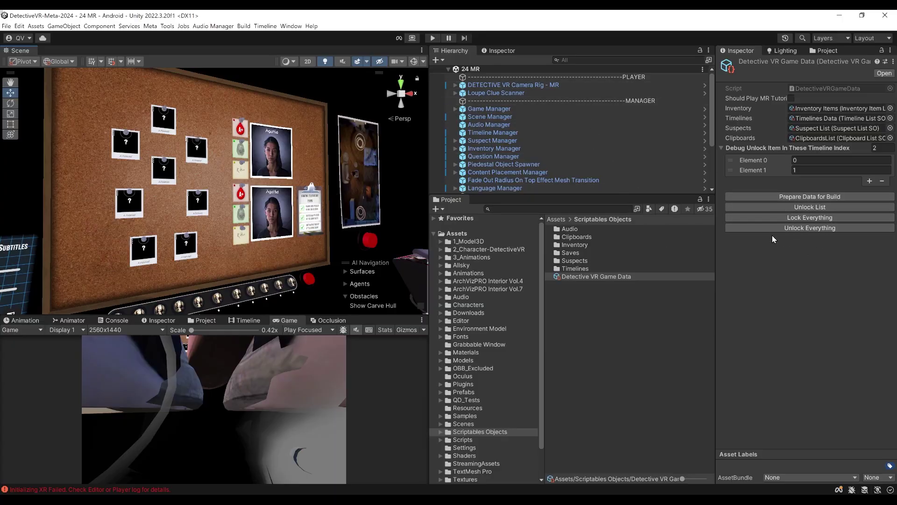
- Select Detective VR Game Data and run Play mode to test the debug unlock on the corkboard's suspect icons
left_click(839, 138)
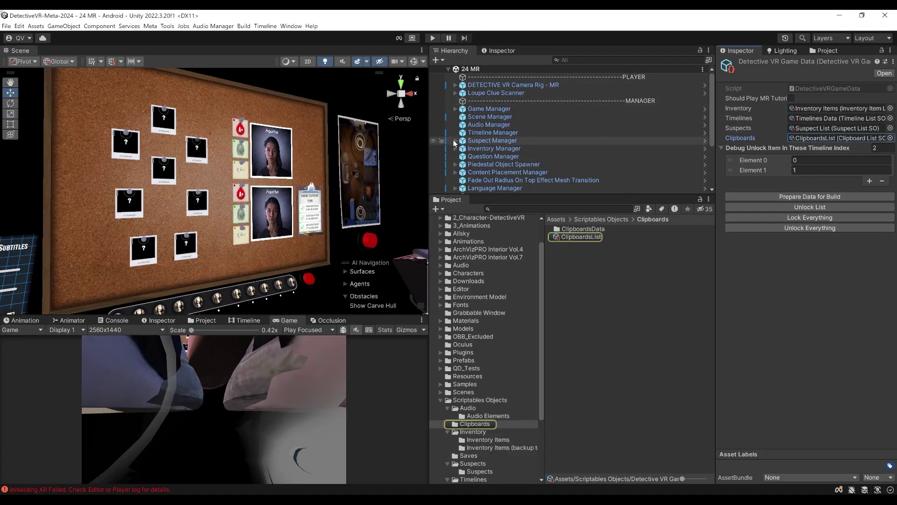
left_click(432, 40)
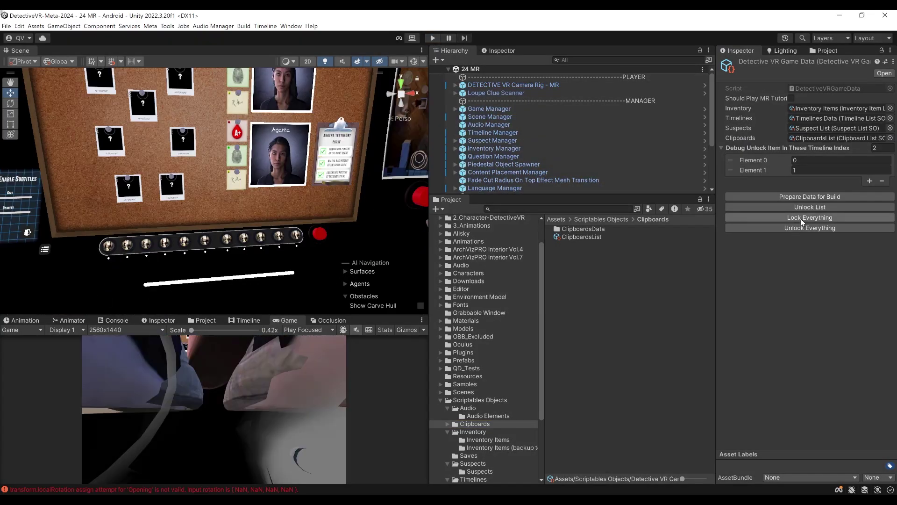
key("ctrl+p")
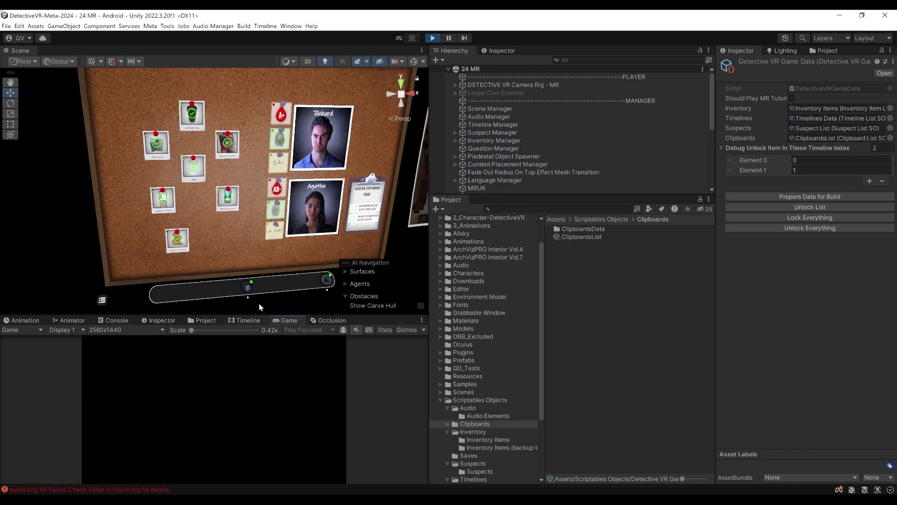
scroll(177, 192, "up", 3)
middle_click_drag(183, 207, 203, 97)
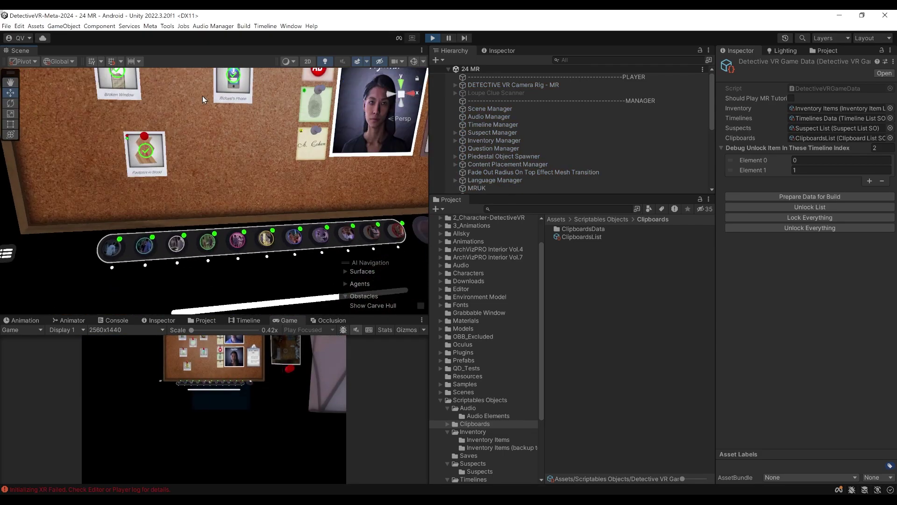
scroll(253, 150, "up", 3)
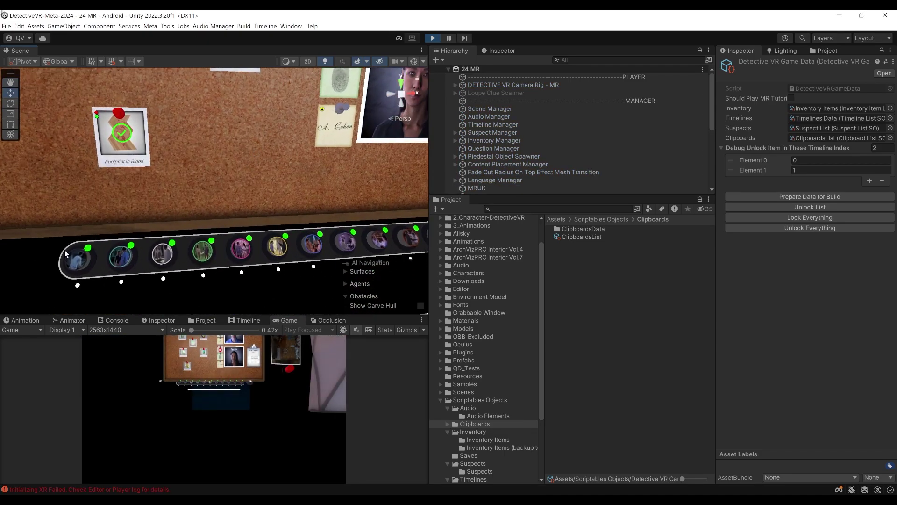
scroll(258, 214, "down", 5)
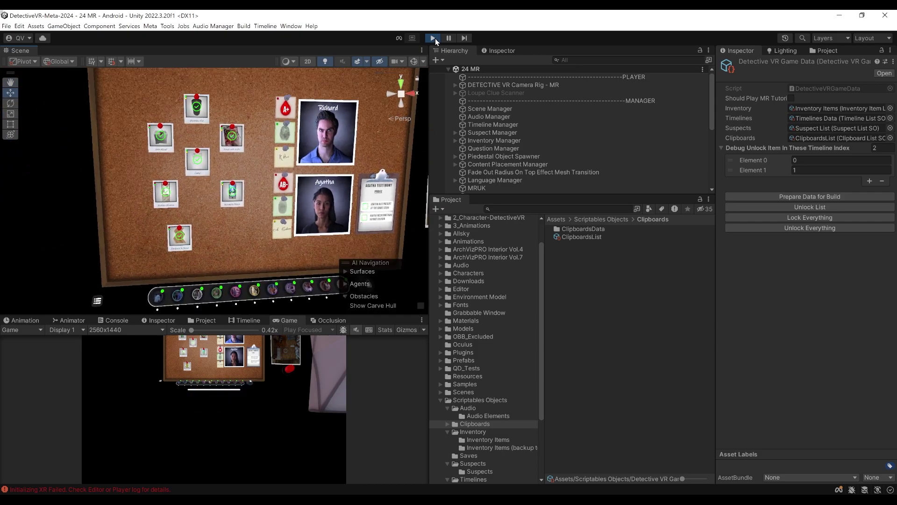
- Stop Play mode and orbit the Scene view to show the Enable Subtitles panel
left_click(434, 38)
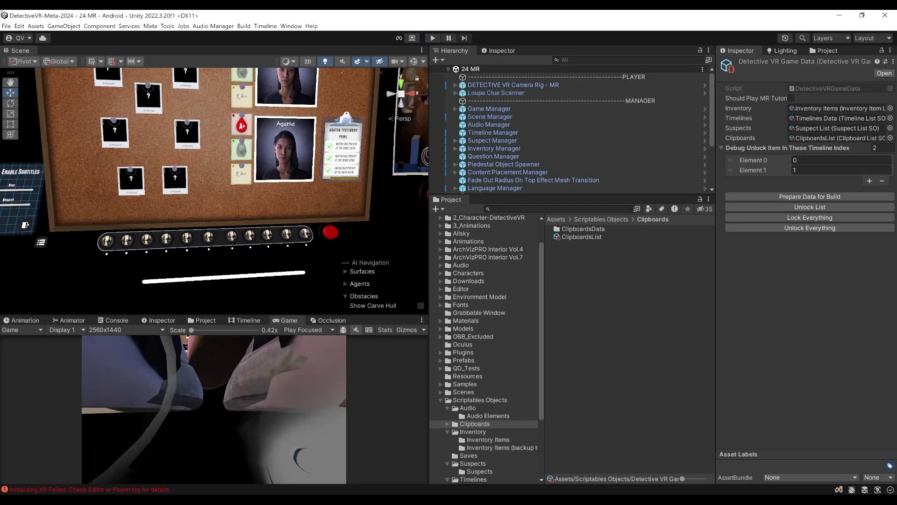
left_click_drag(186, 113, 135, 248, "alt")
scroll(135, 253, "up", 2)
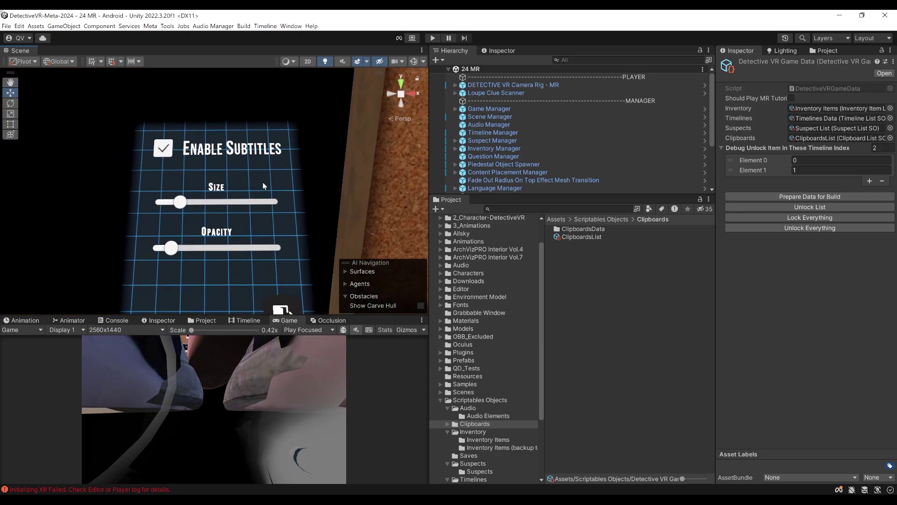
scroll(159, 256, "down", 5)
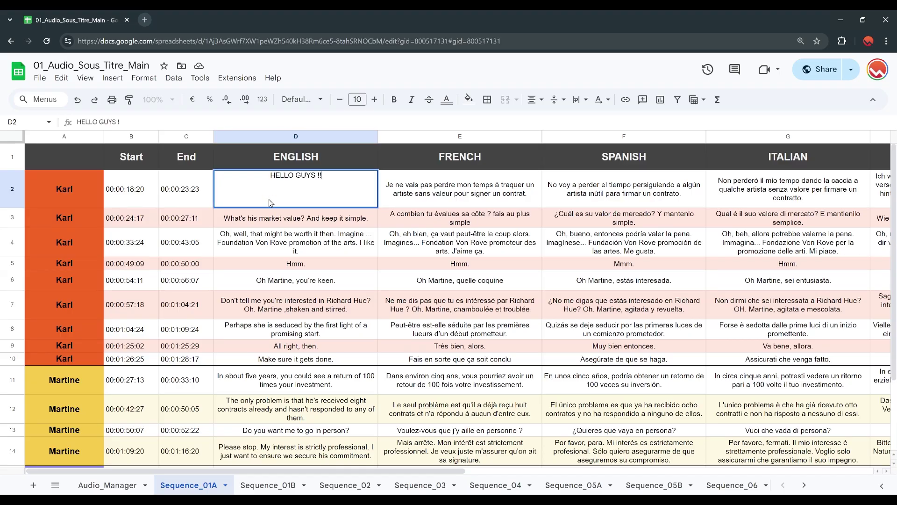
- Commit the new English line in D2 and check its French, Spanish and Italian GOOGLETRANSLATE results
key("Return")
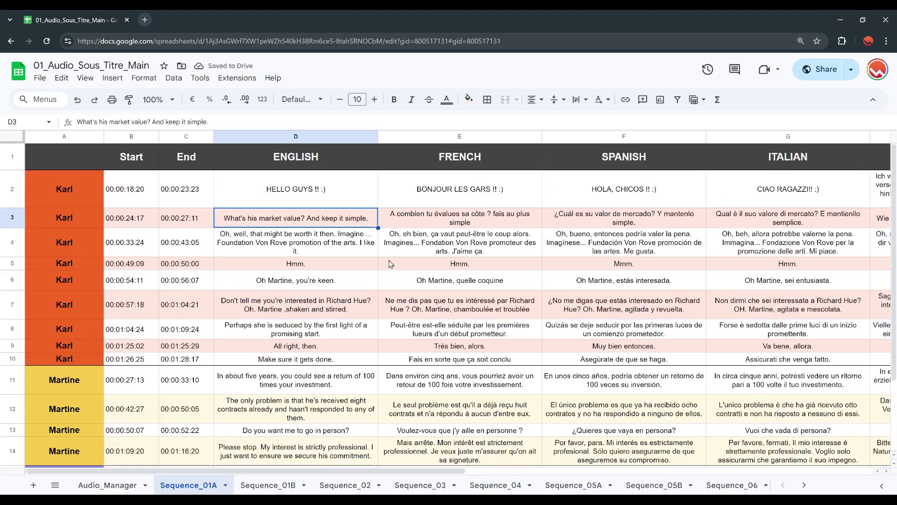
left_click(412, 202)
key("Left")
key("Right")
key("Right")
key("Right")
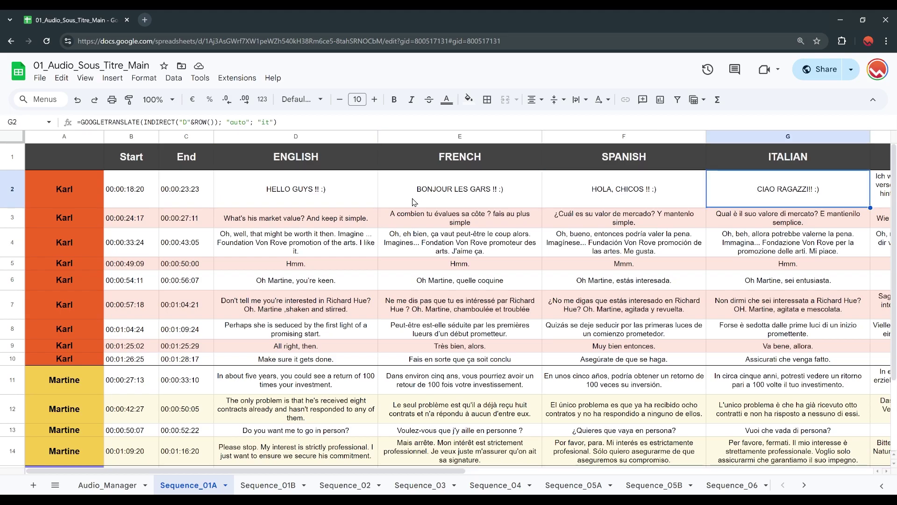
key("Left")
key("Left")
key("Left")
key("Right")
key("Right")
key("Right")
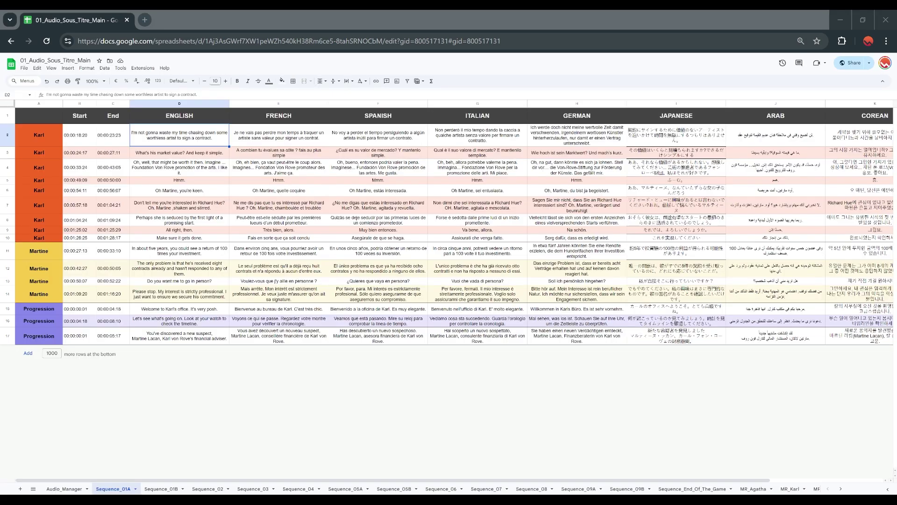
- Step through the Sequence_01B to Sequence_07 sheet tabs to reach Sequence_08
left_click(161, 489)
left_click(208, 488)
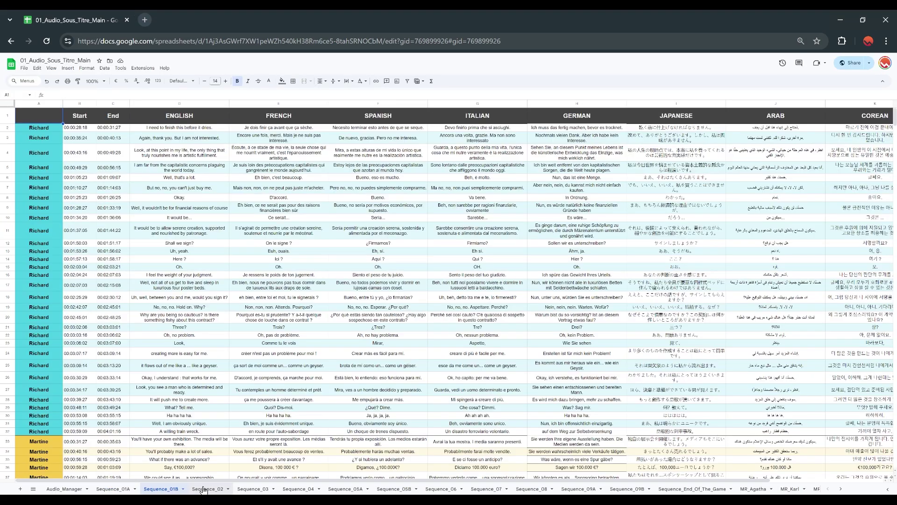
left_click(253, 489)
left_click(298, 488)
left_click(344, 488)
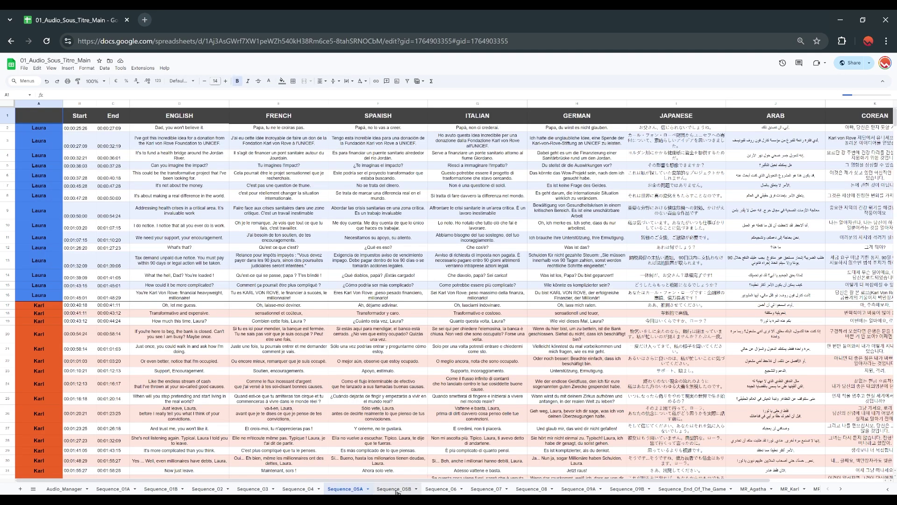
left_click(394, 488)
left_click(440, 489)
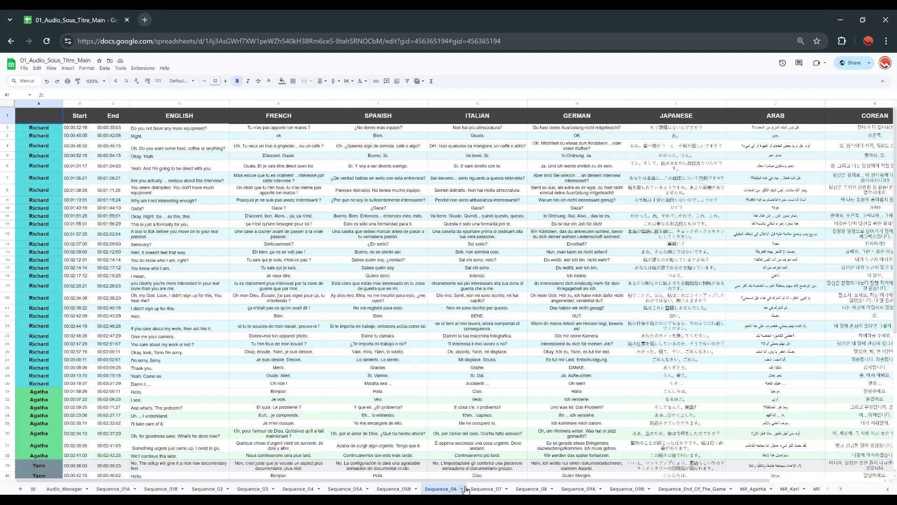
left_click(481, 489)
left_click(533, 489)
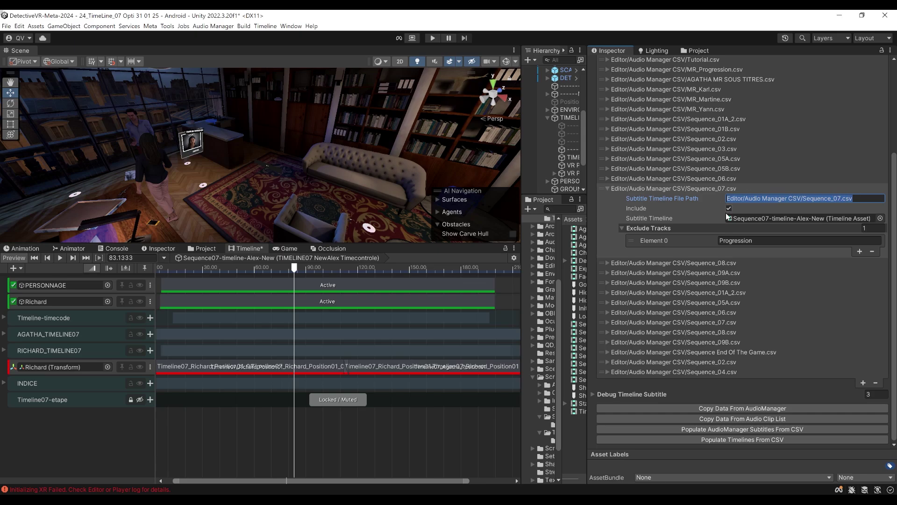
- Populate the Sequence07 timeline from the CSV, scrub to about 118 seconds and zoom in
left_click(773, 218)
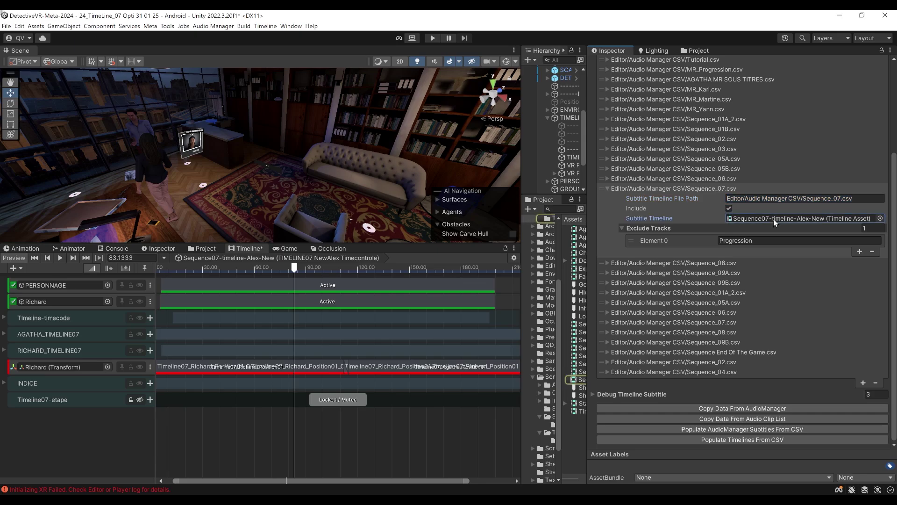
left_click(733, 440)
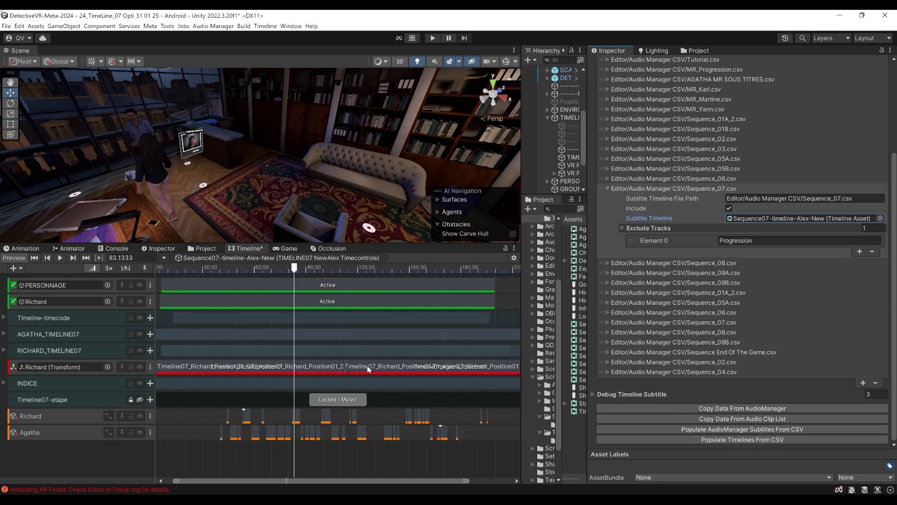
left_click_drag(283, 268, 356, 280)
scroll(287, 434, "up", 3)
scroll(287, 433, "up", 10)
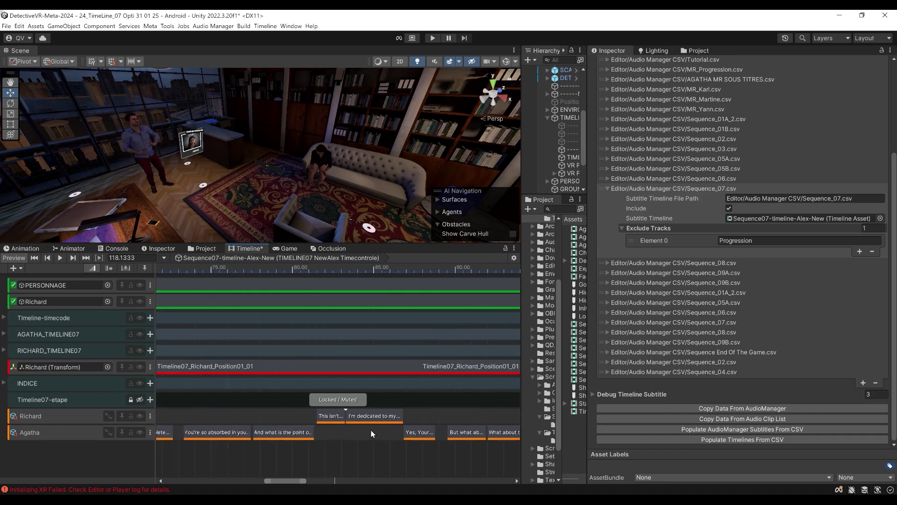
- Select an Agatha subtitle clip to review its language translations in the Inspector
left_click(334, 434)
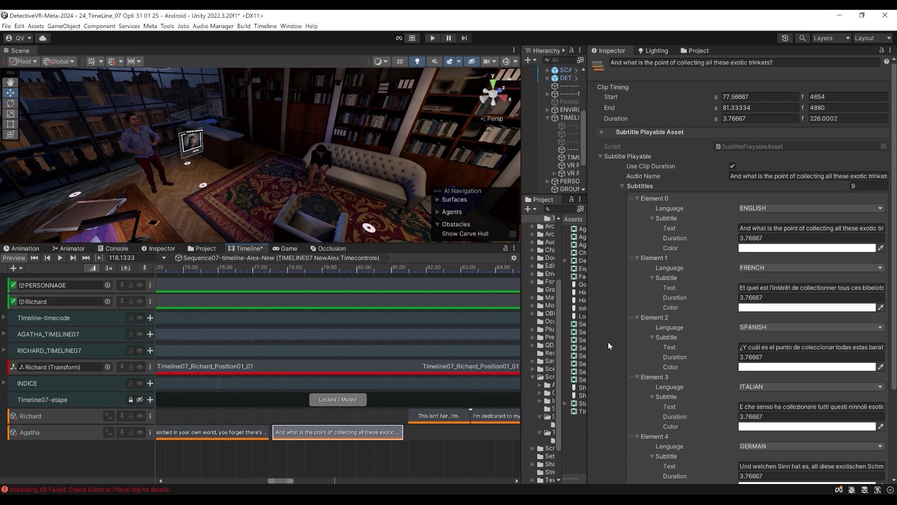
scroll(668, 315, "down", 3)
scroll(670, 355, "up", 3)
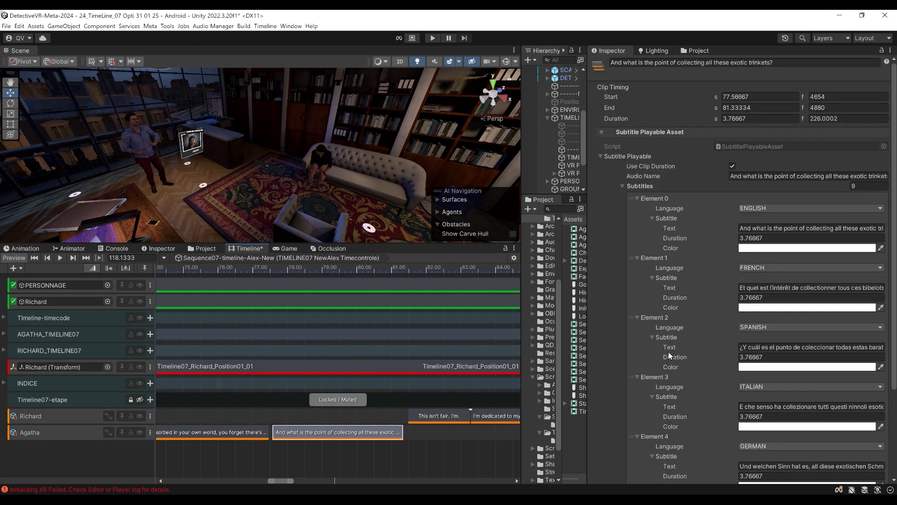